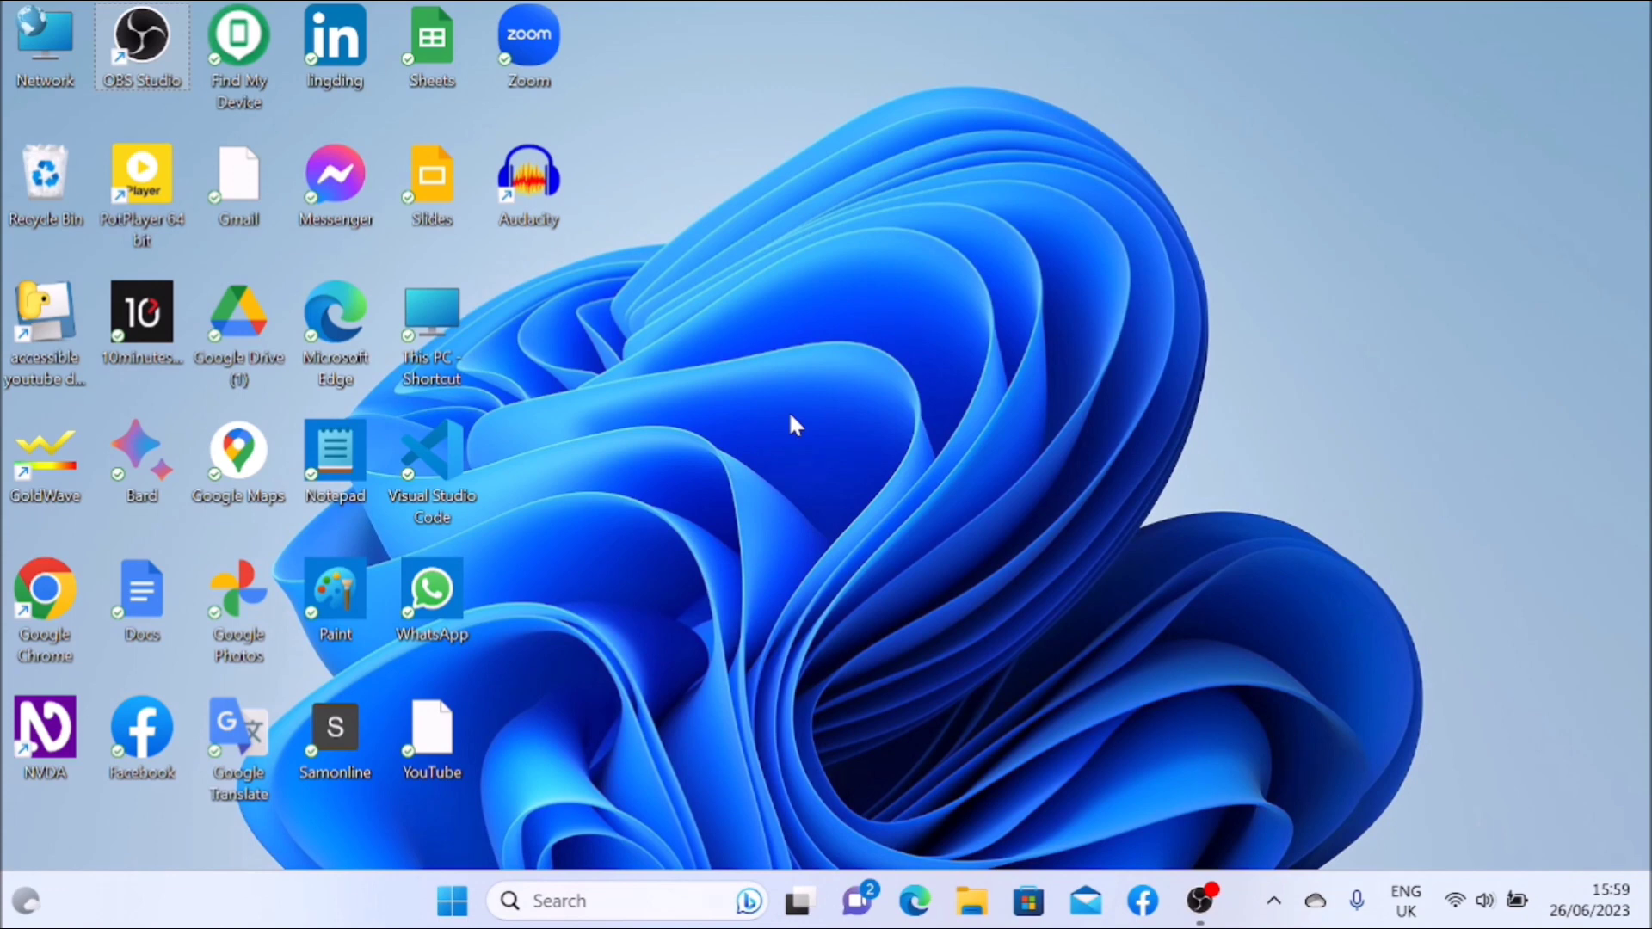
# Open the Windows 11 Start menu with its pinned apps using the Windows key
pyautogui.press('super')
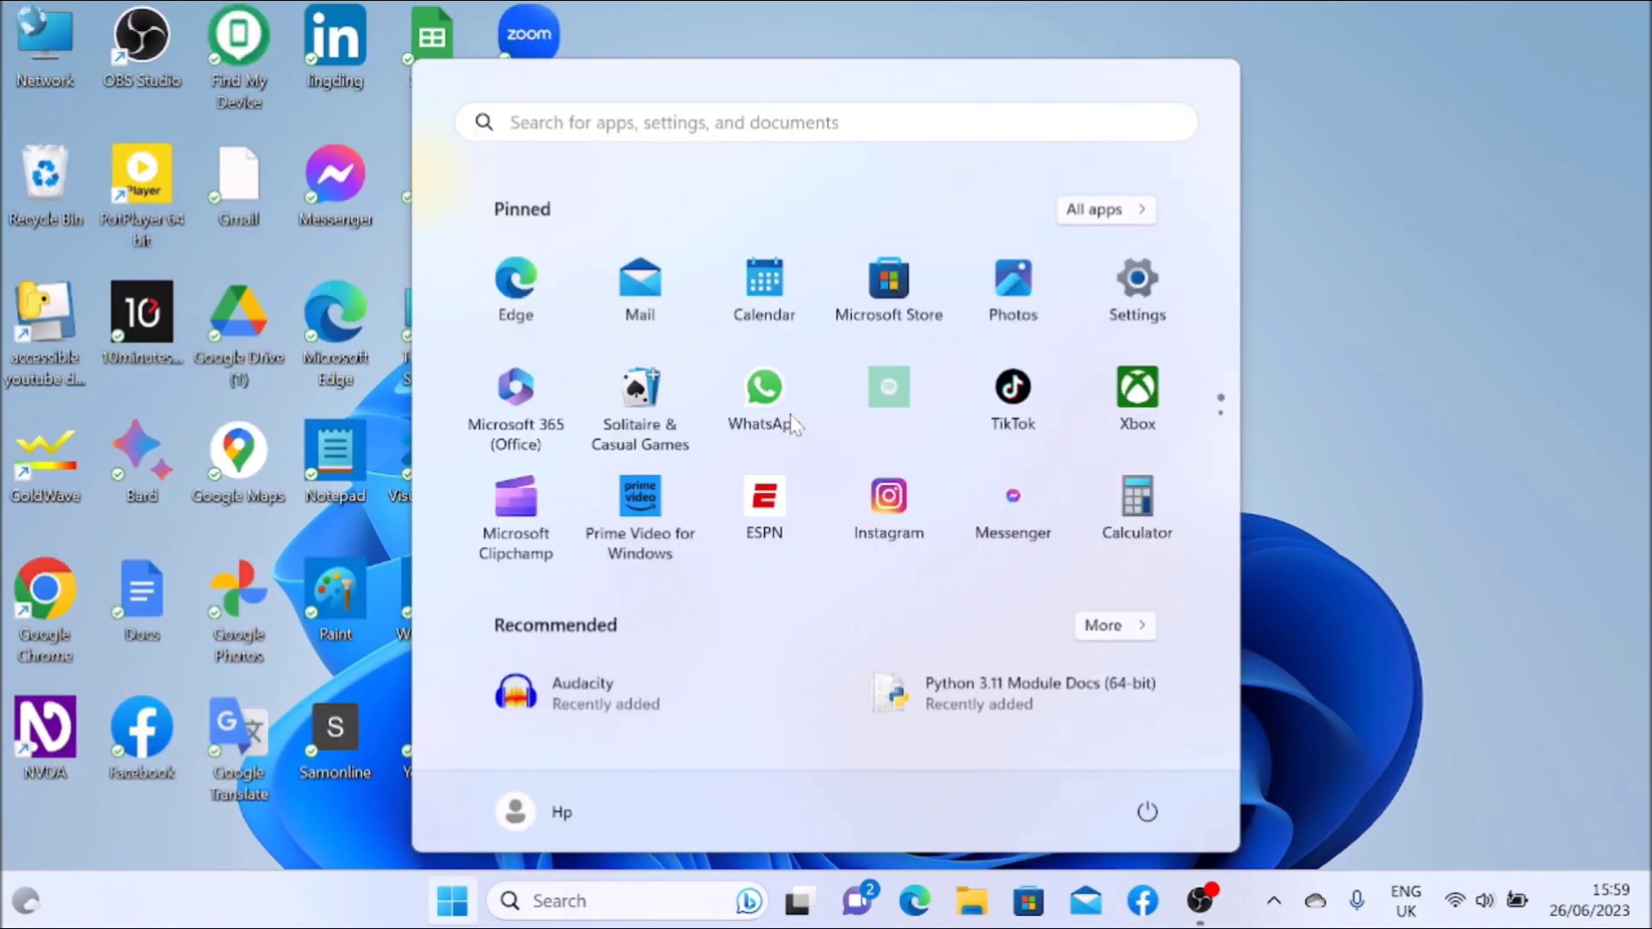
# Launch Google Chrome from the Start menu search and type '2023 nvda download' in a new tab
pyautogui.write('g')
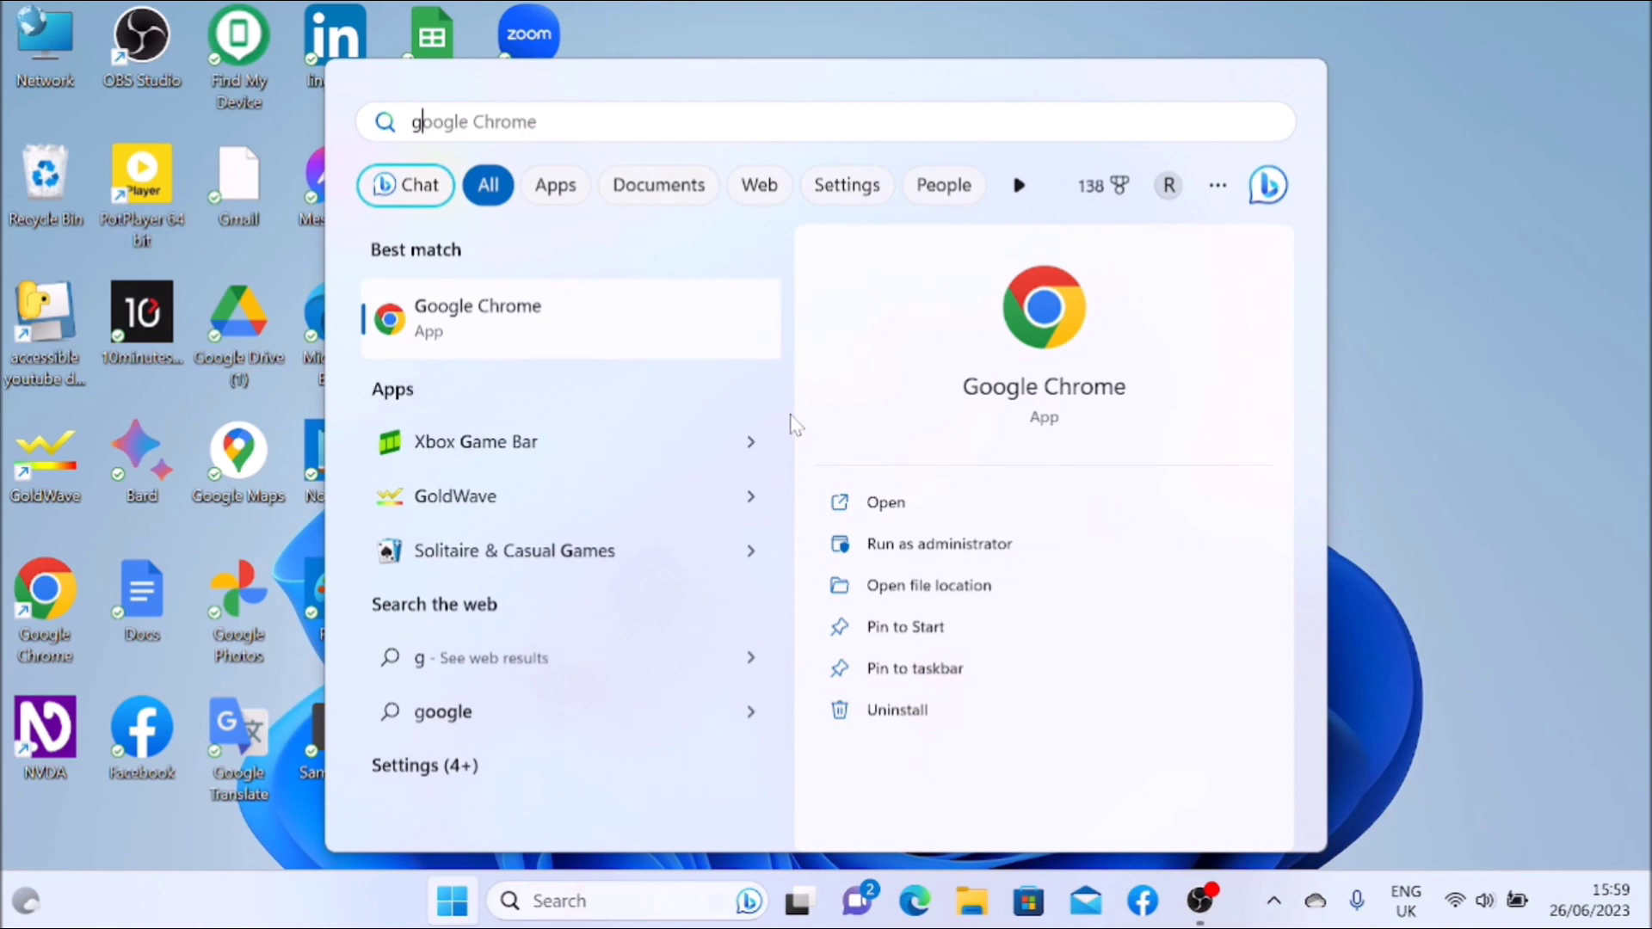
pyautogui.press('Return')
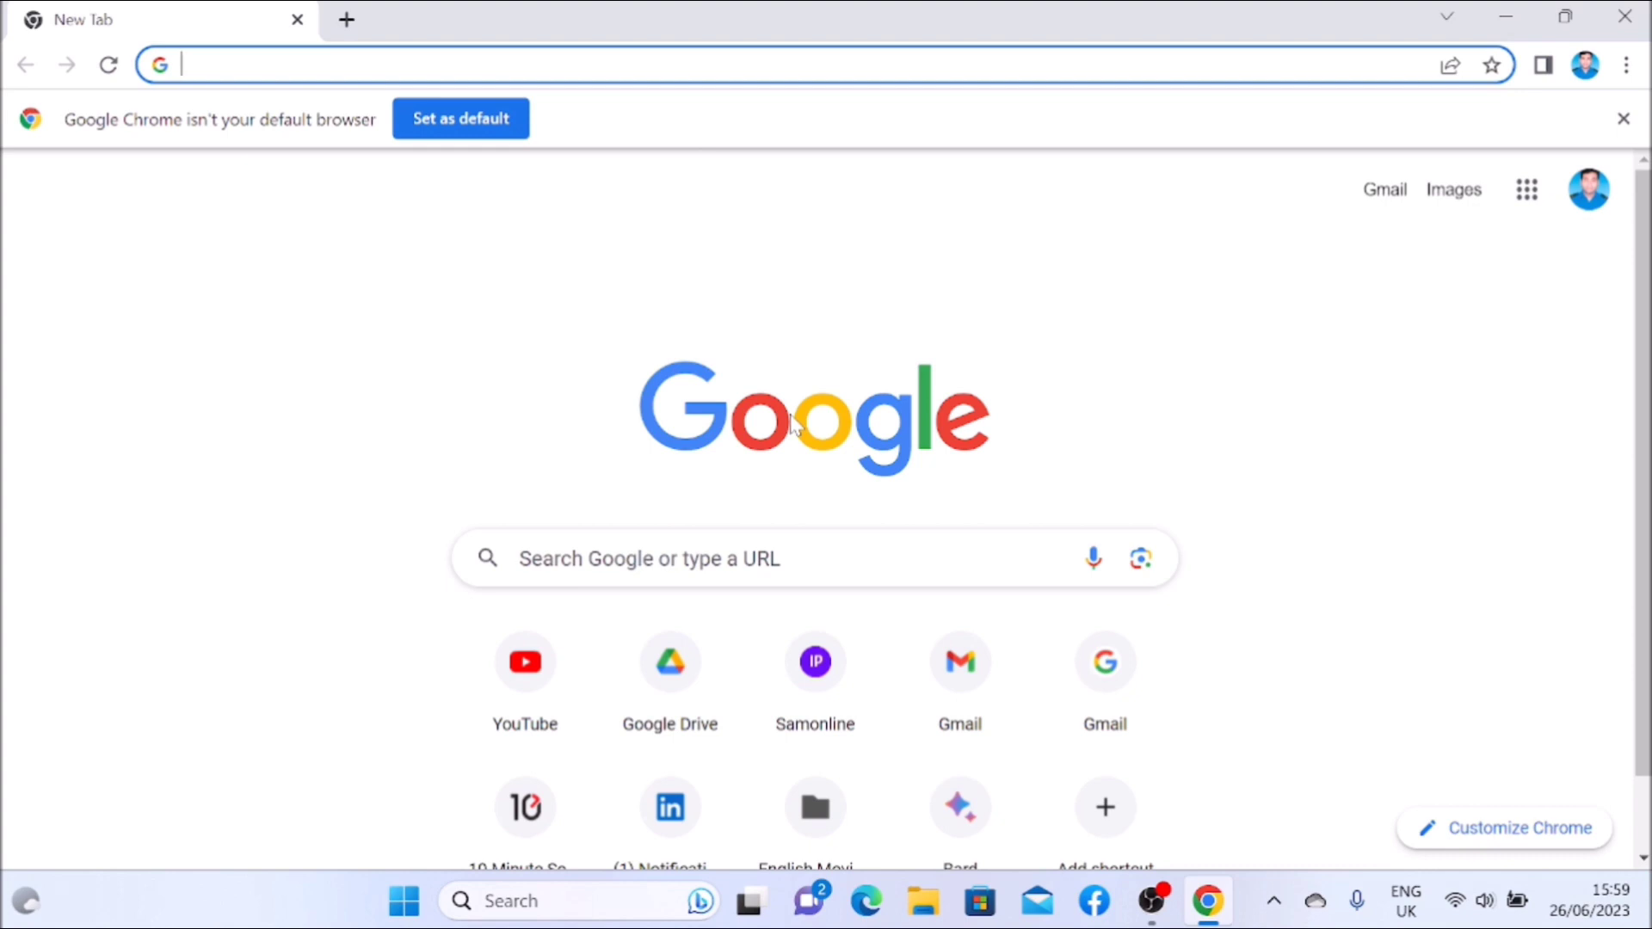
pyautogui.write('20')
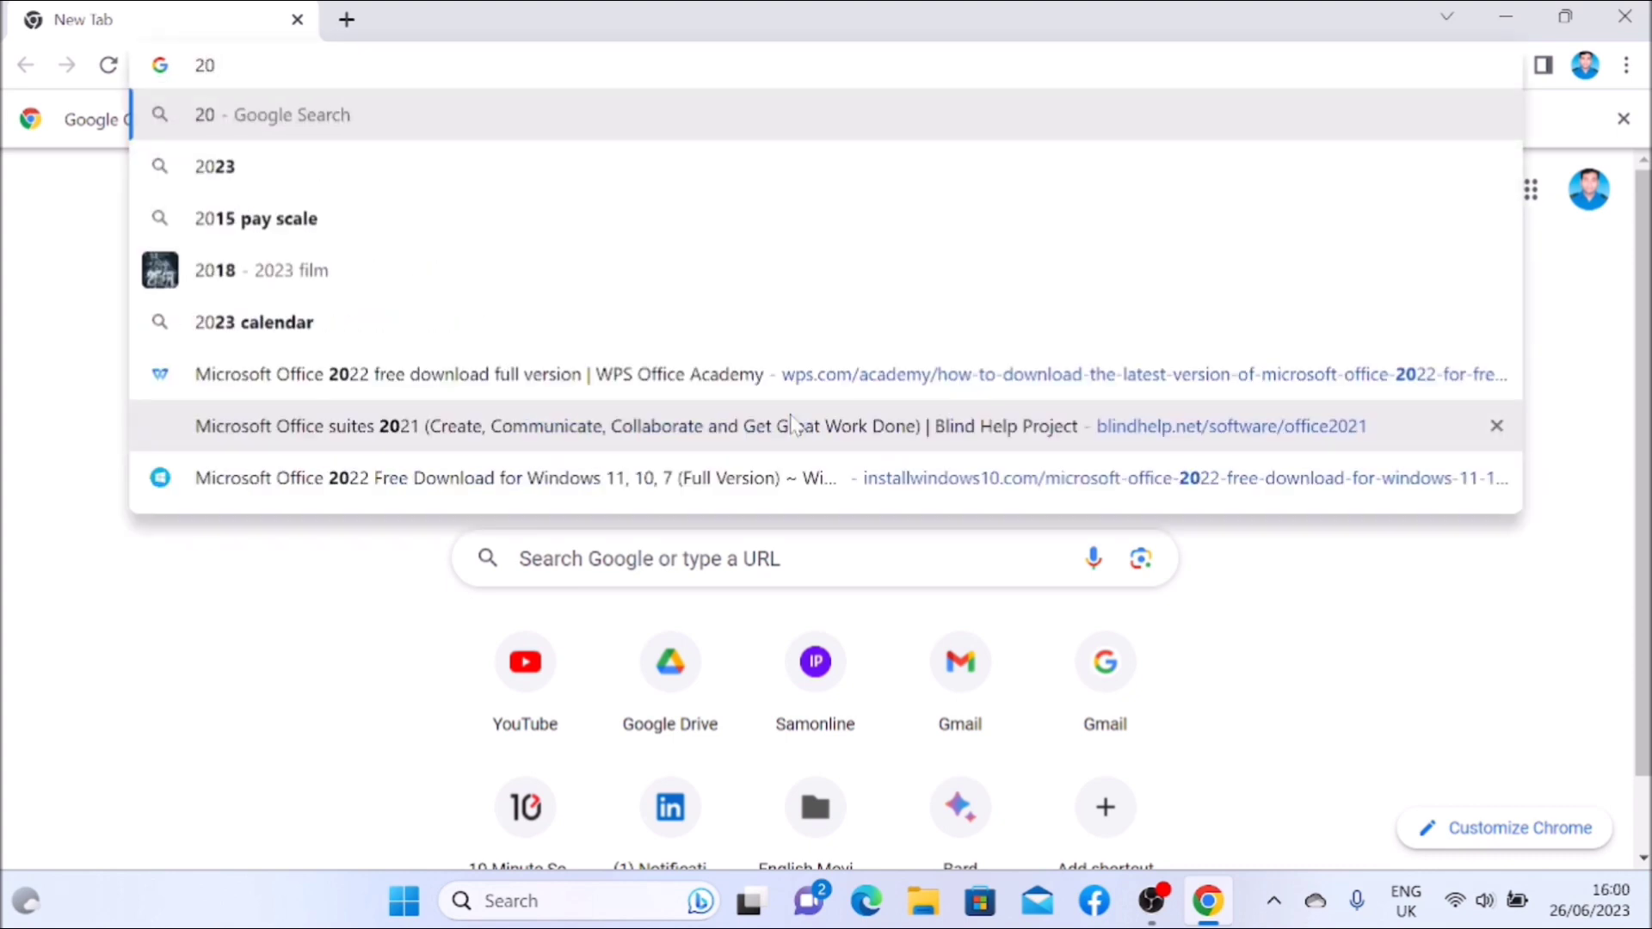
pyautogui.write('23')
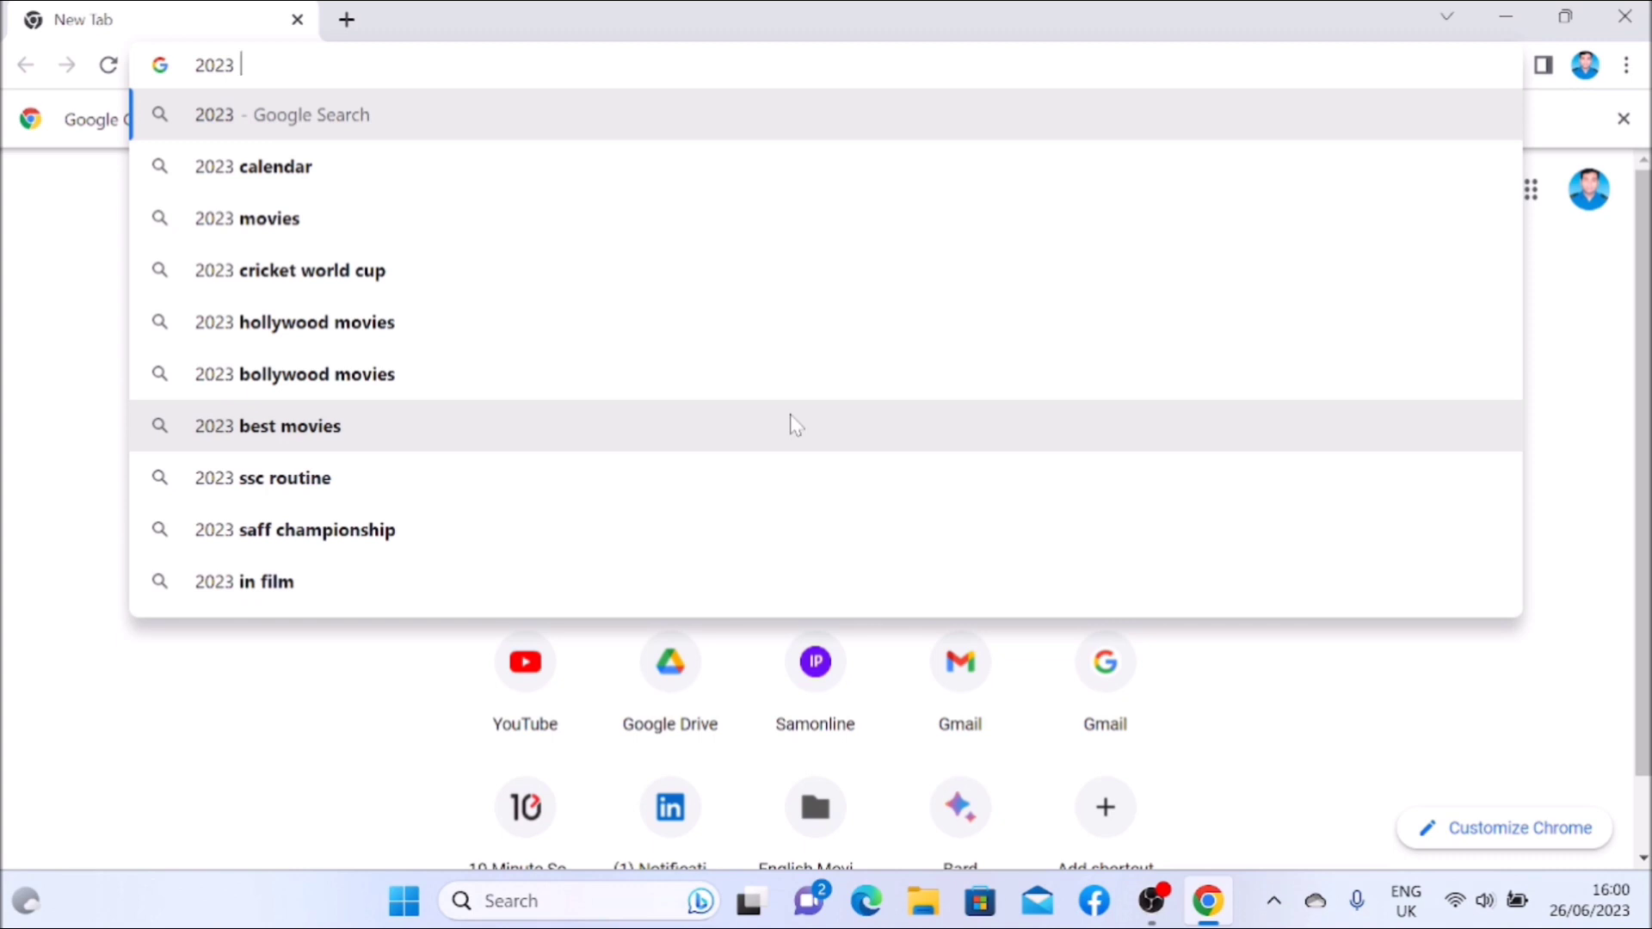
pyautogui.write(' nvda ')
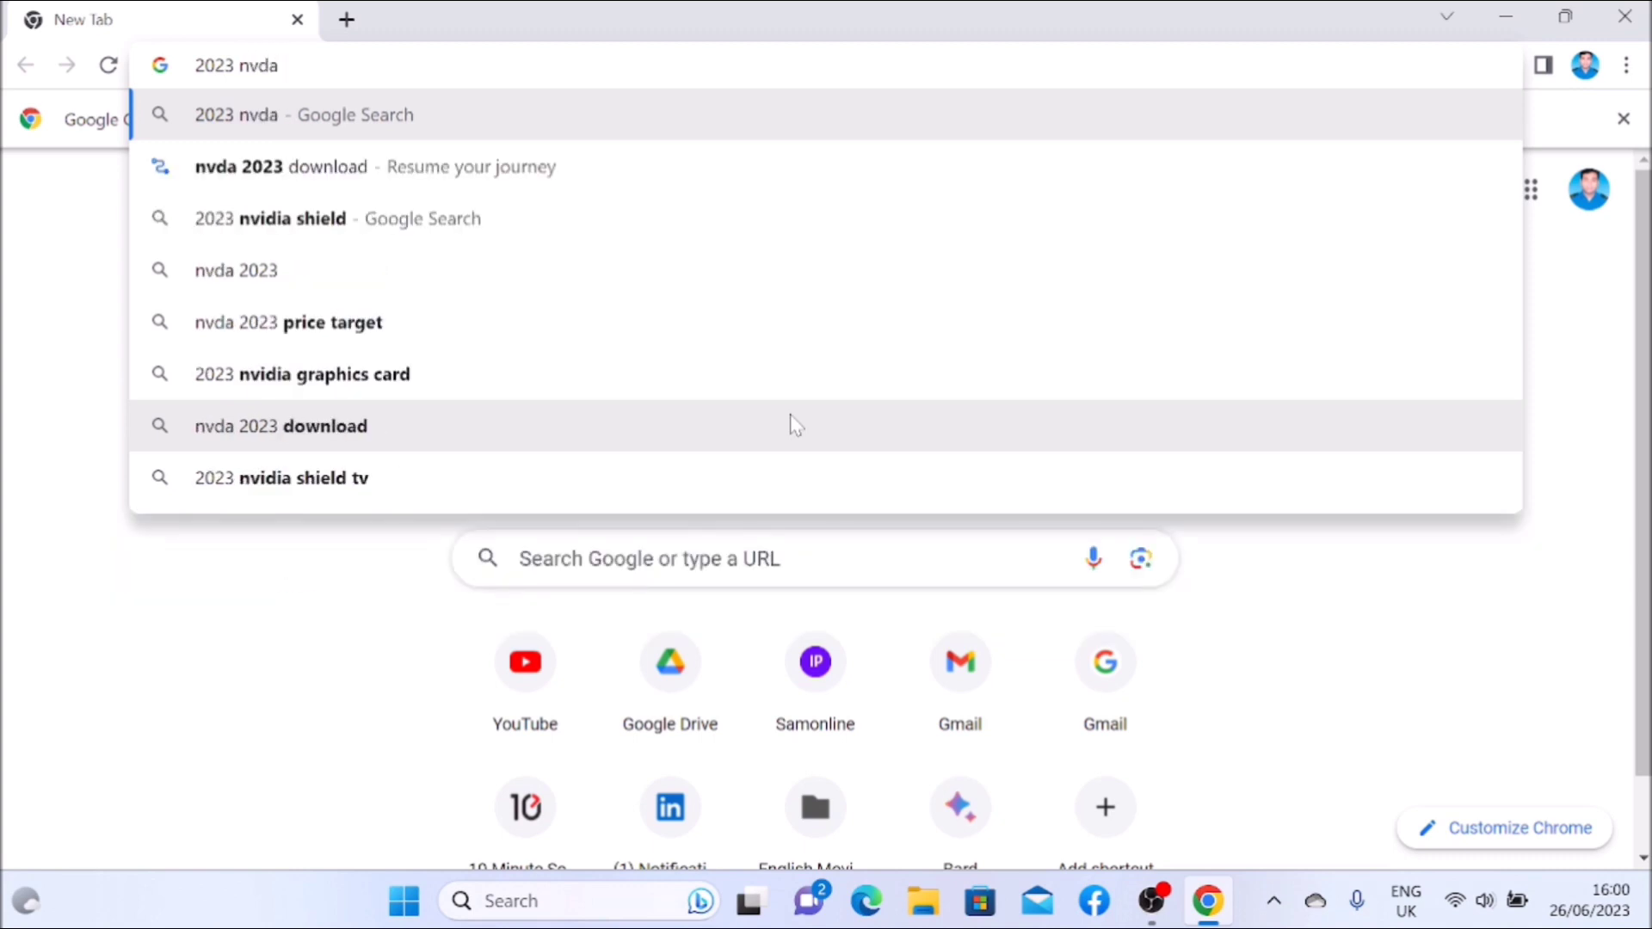
pyautogui.write('down')
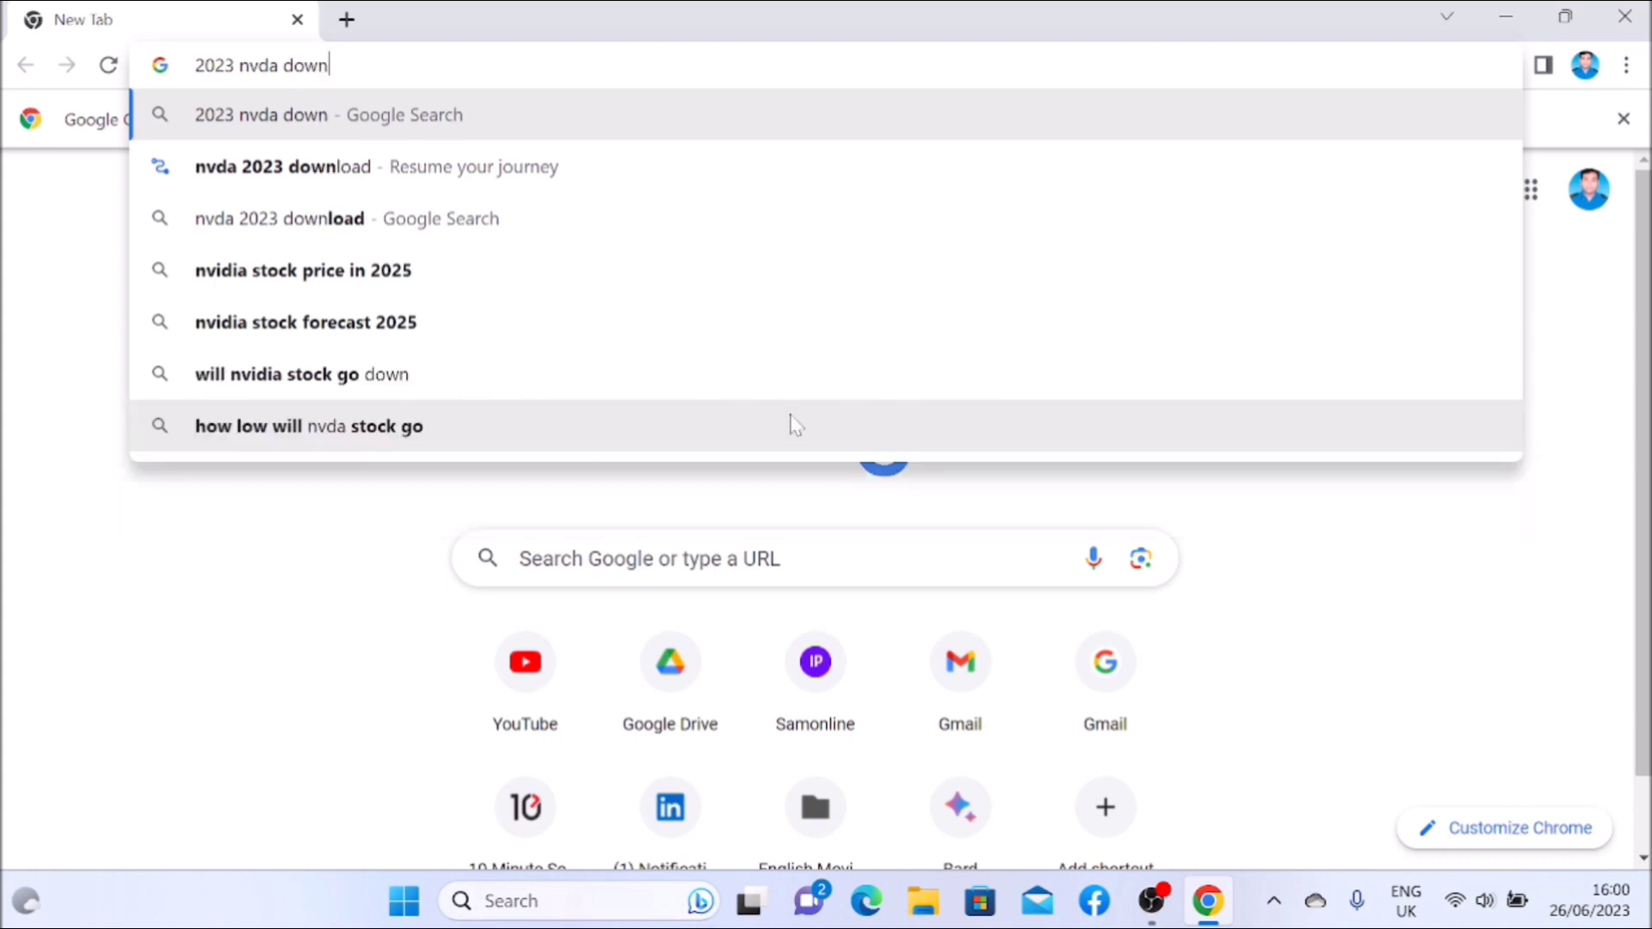
pyautogui.write('lo')
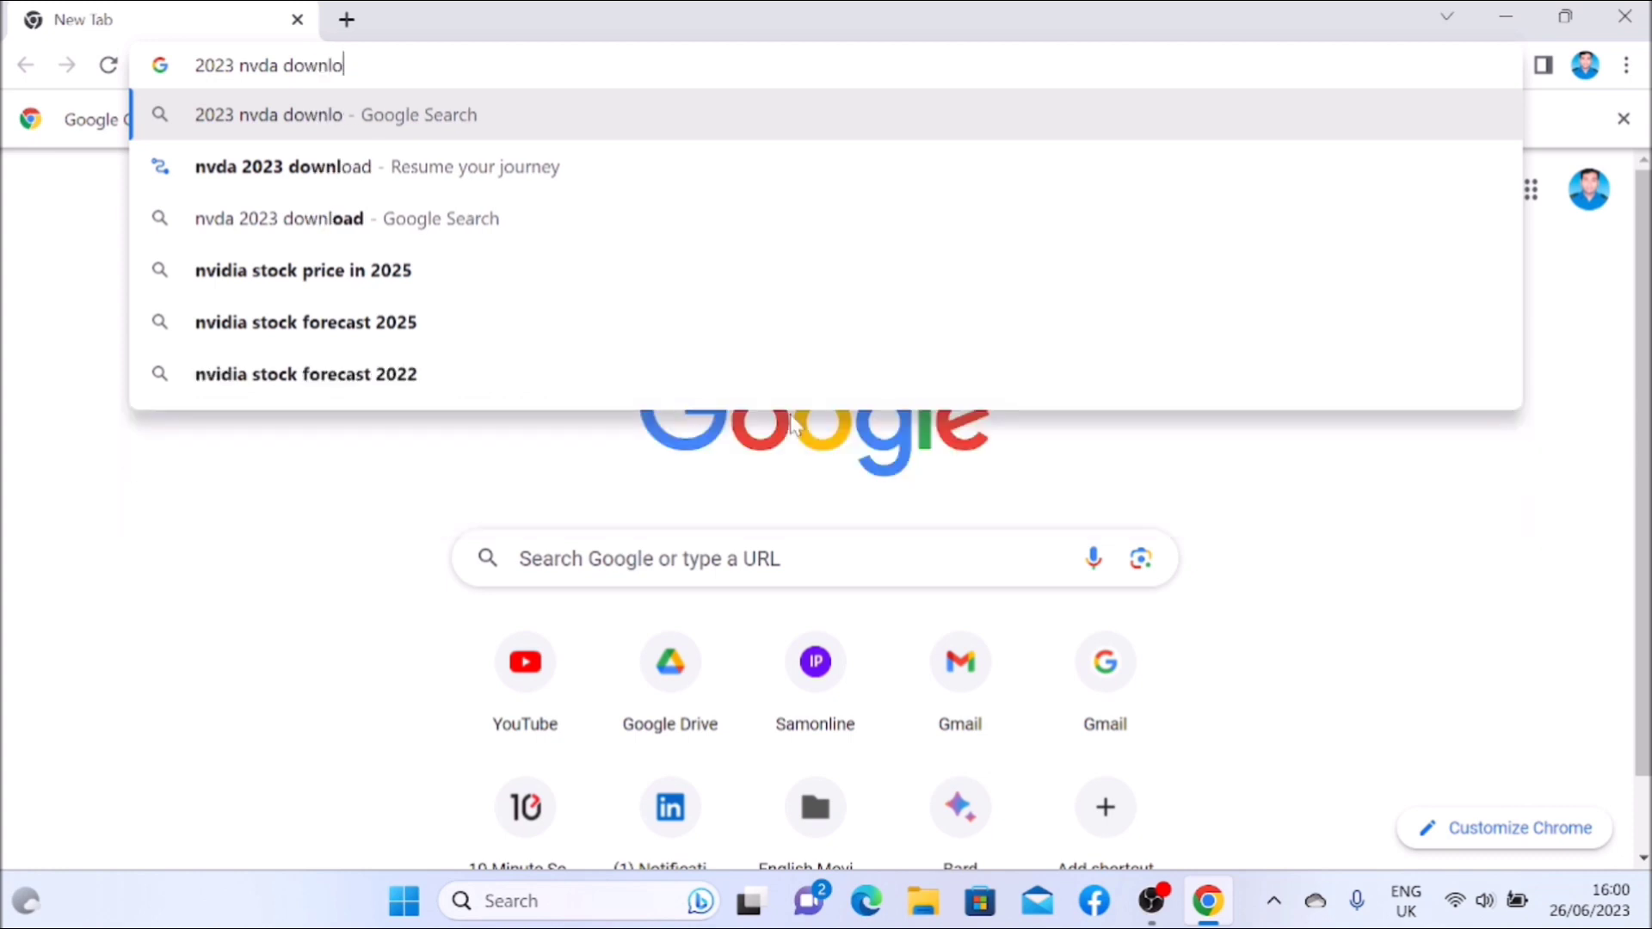
pyautogui.write('ad')
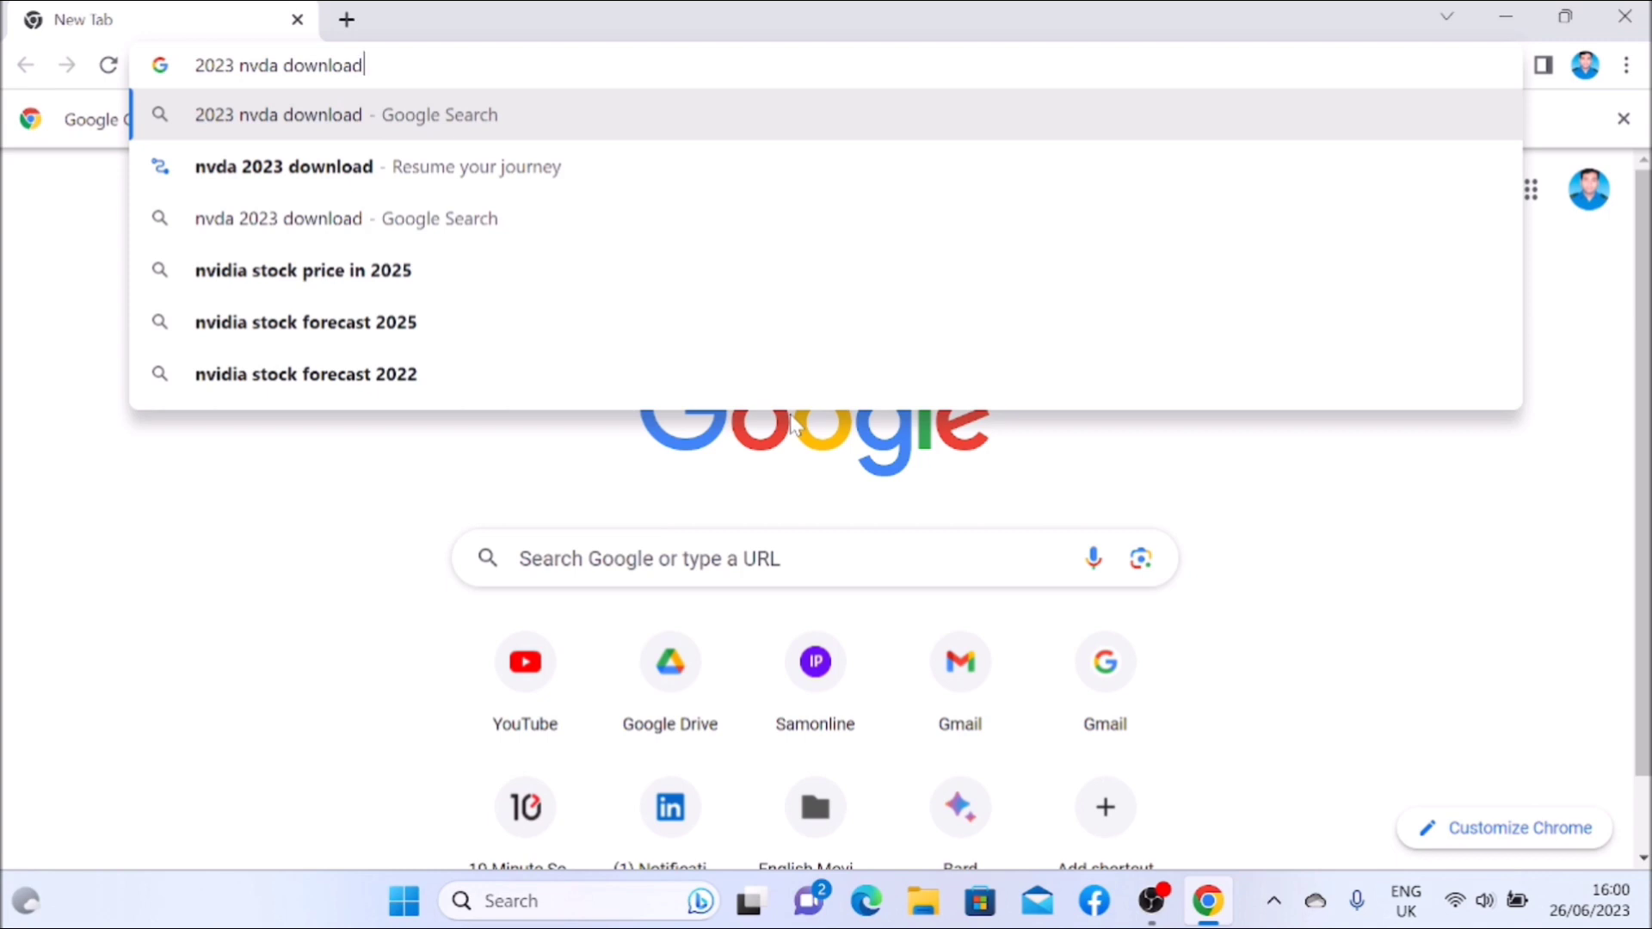
# Submit the '2023 nvda download' search to get the Google results
pyautogui.press('Return')
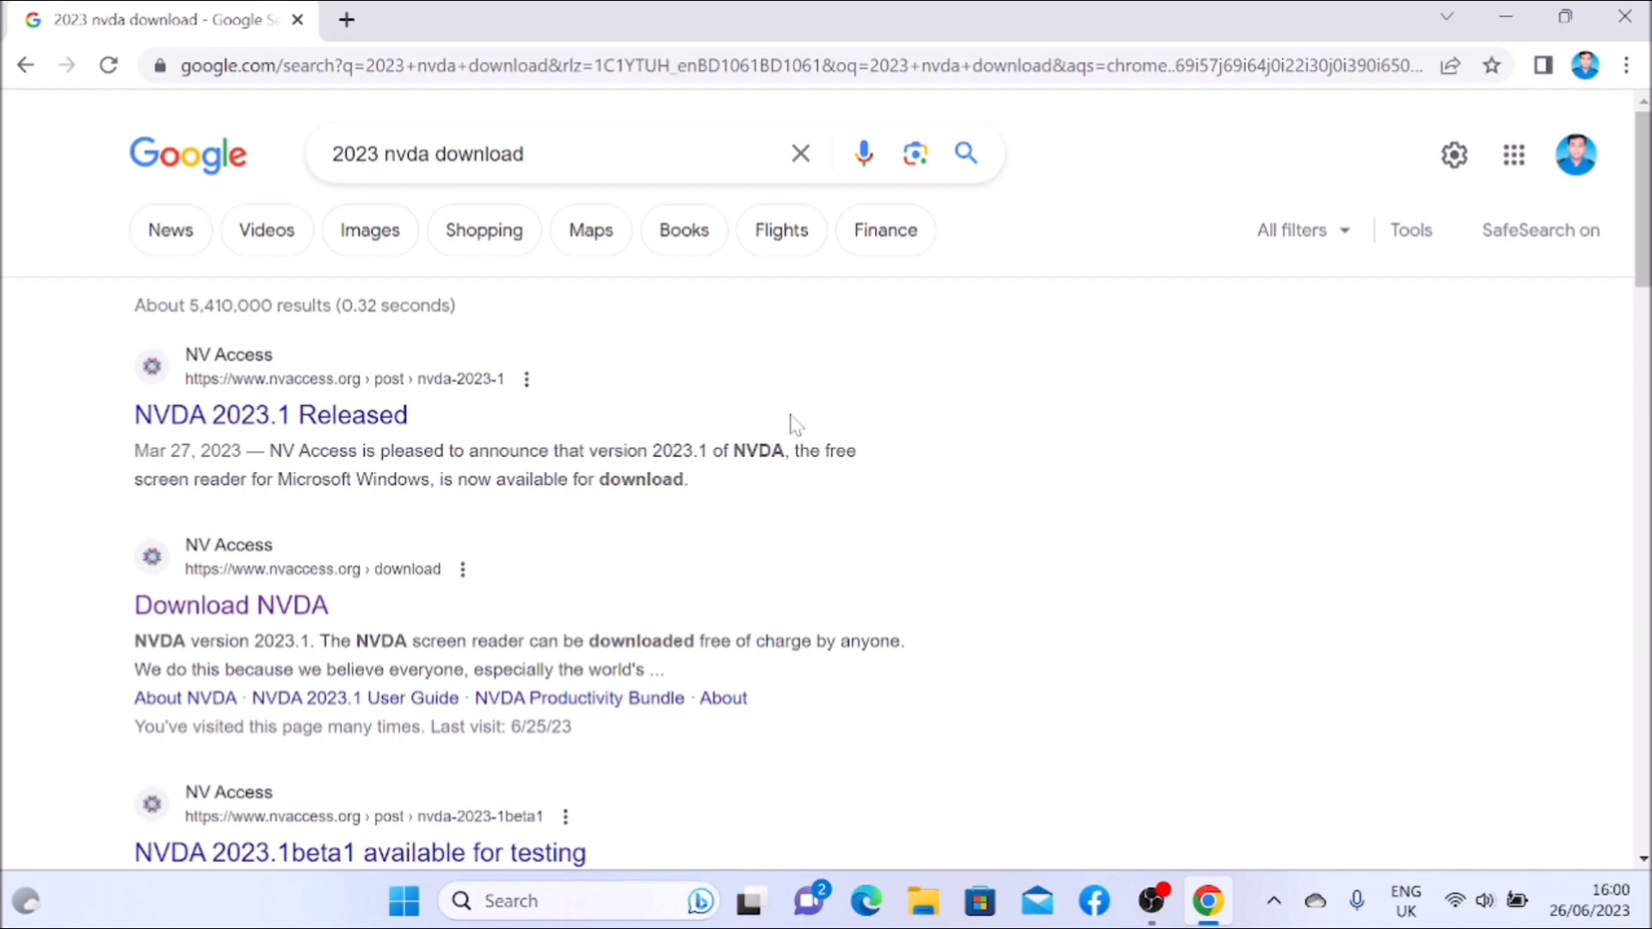
# Briefly open and close Windows accessibility settings, then tab through Google's header and search options
pyautogui.press('super+u')
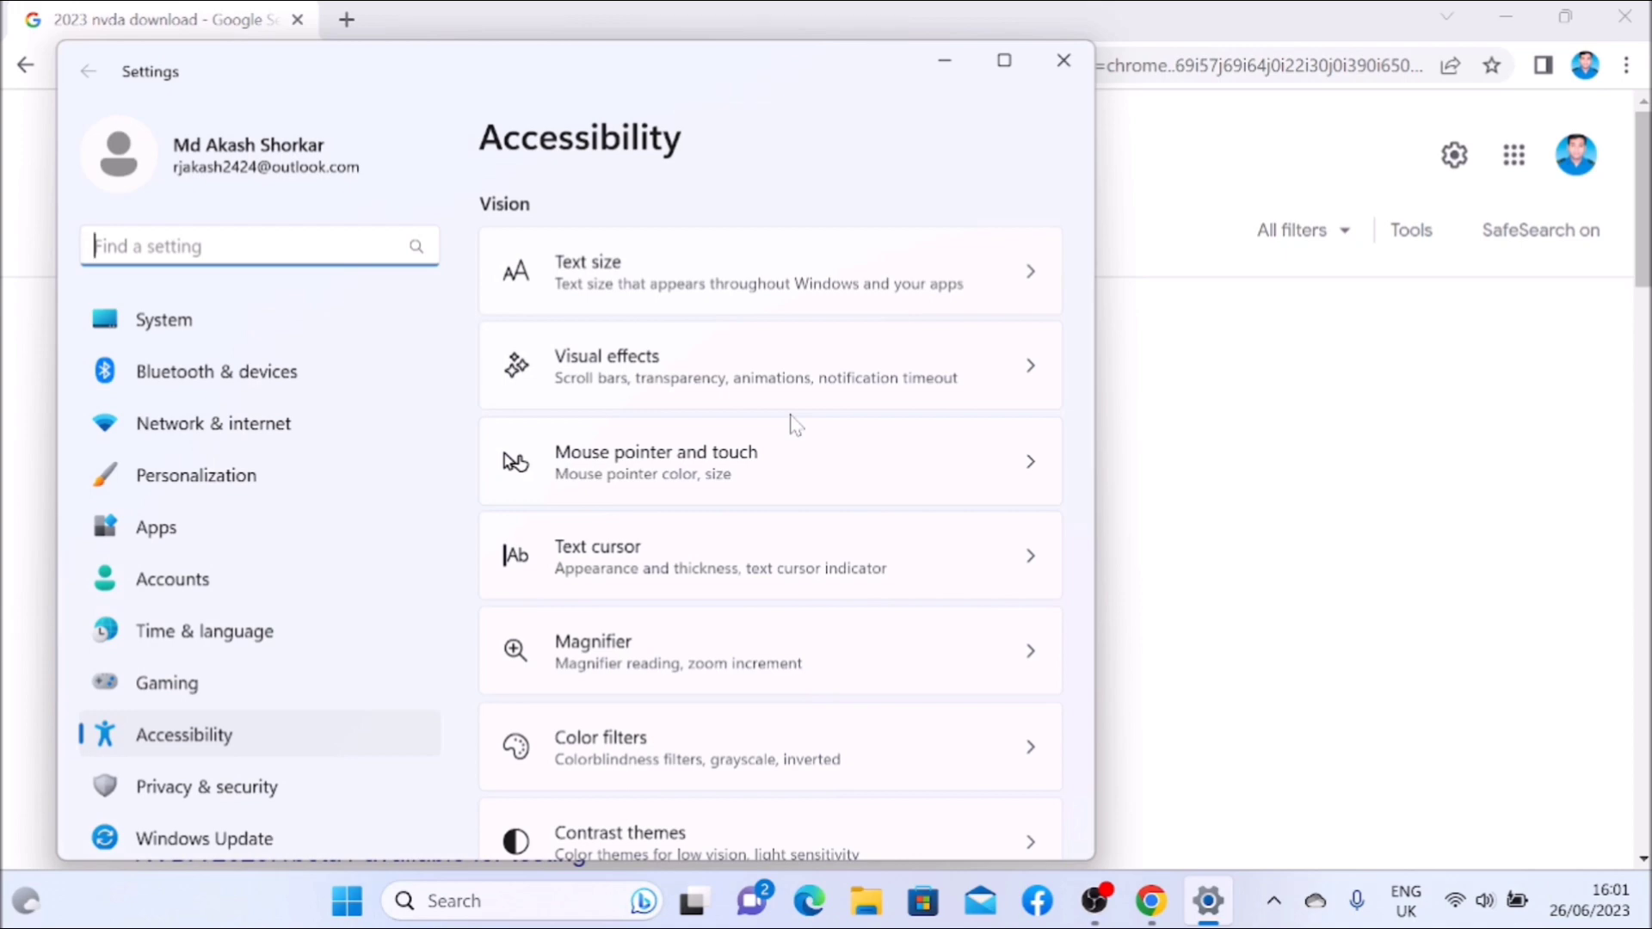
pyautogui.hotkey('alt', 'F4')
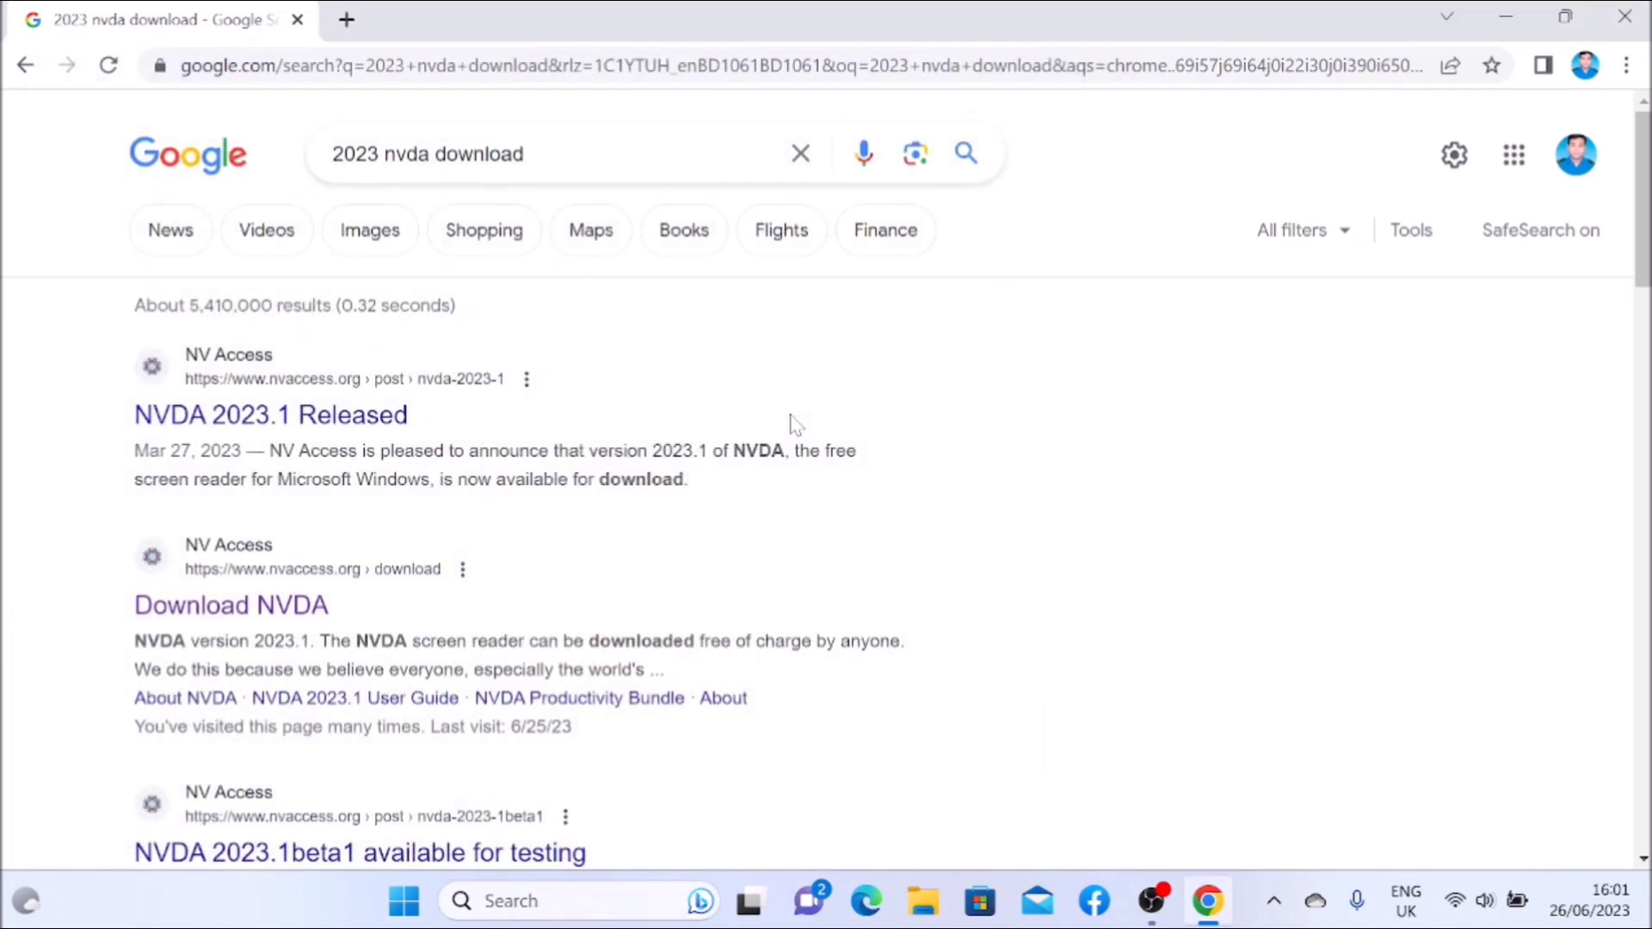
pyautogui.press('Tab')
pyautogui.press('Tab')
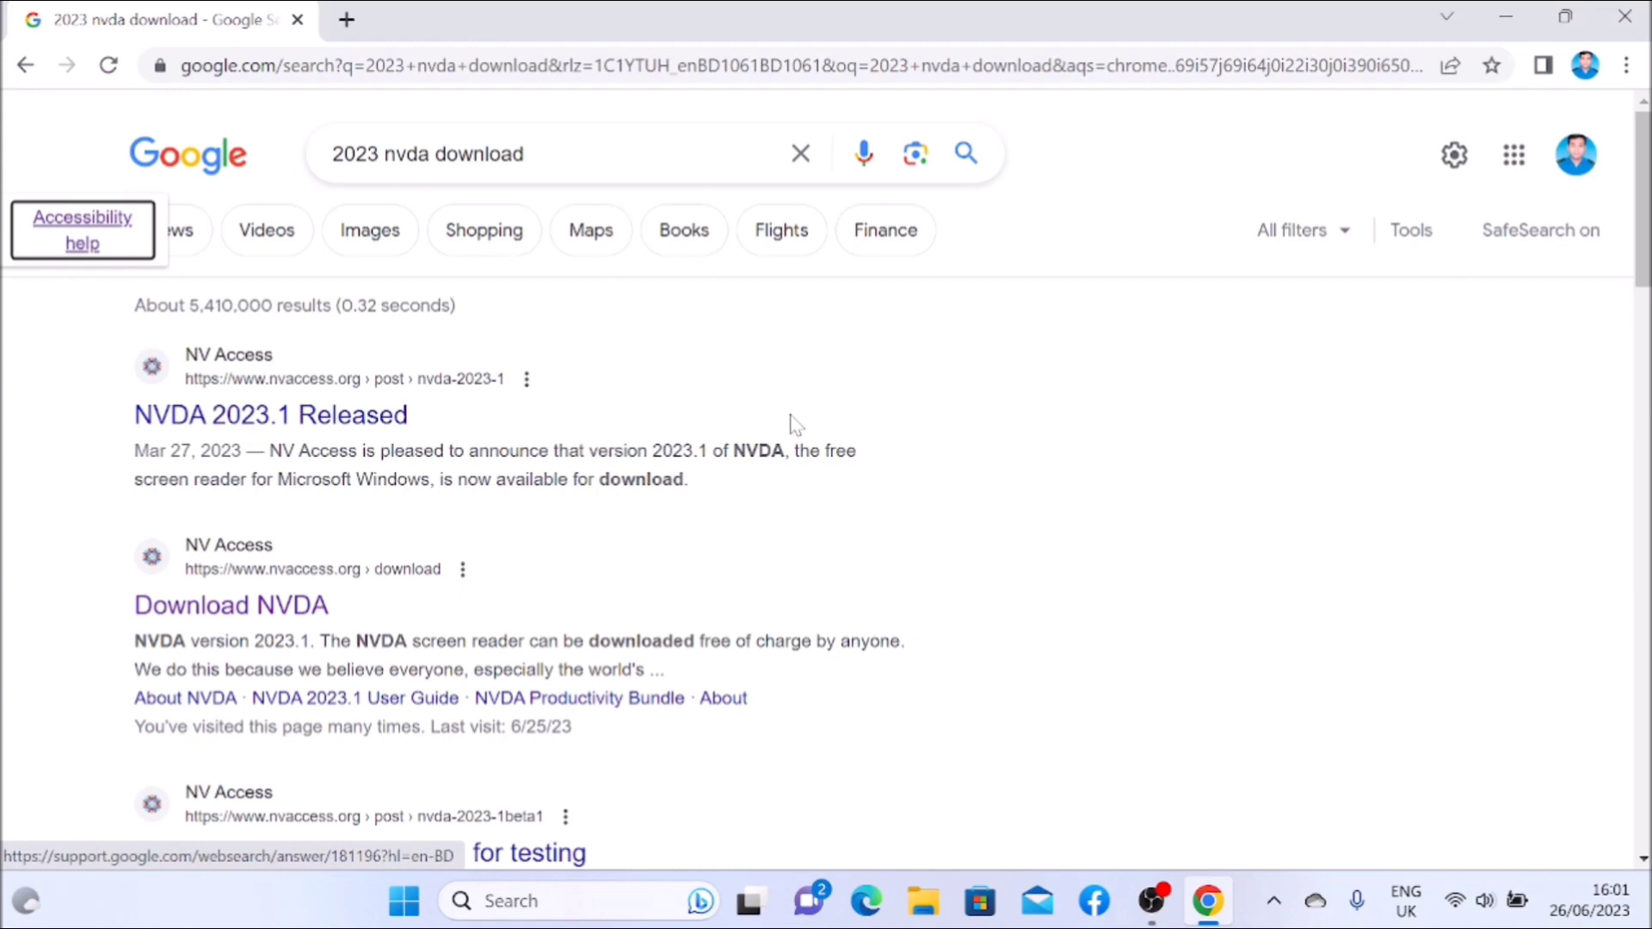
pyautogui.press('Tab')
pyautogui.press('Tab')
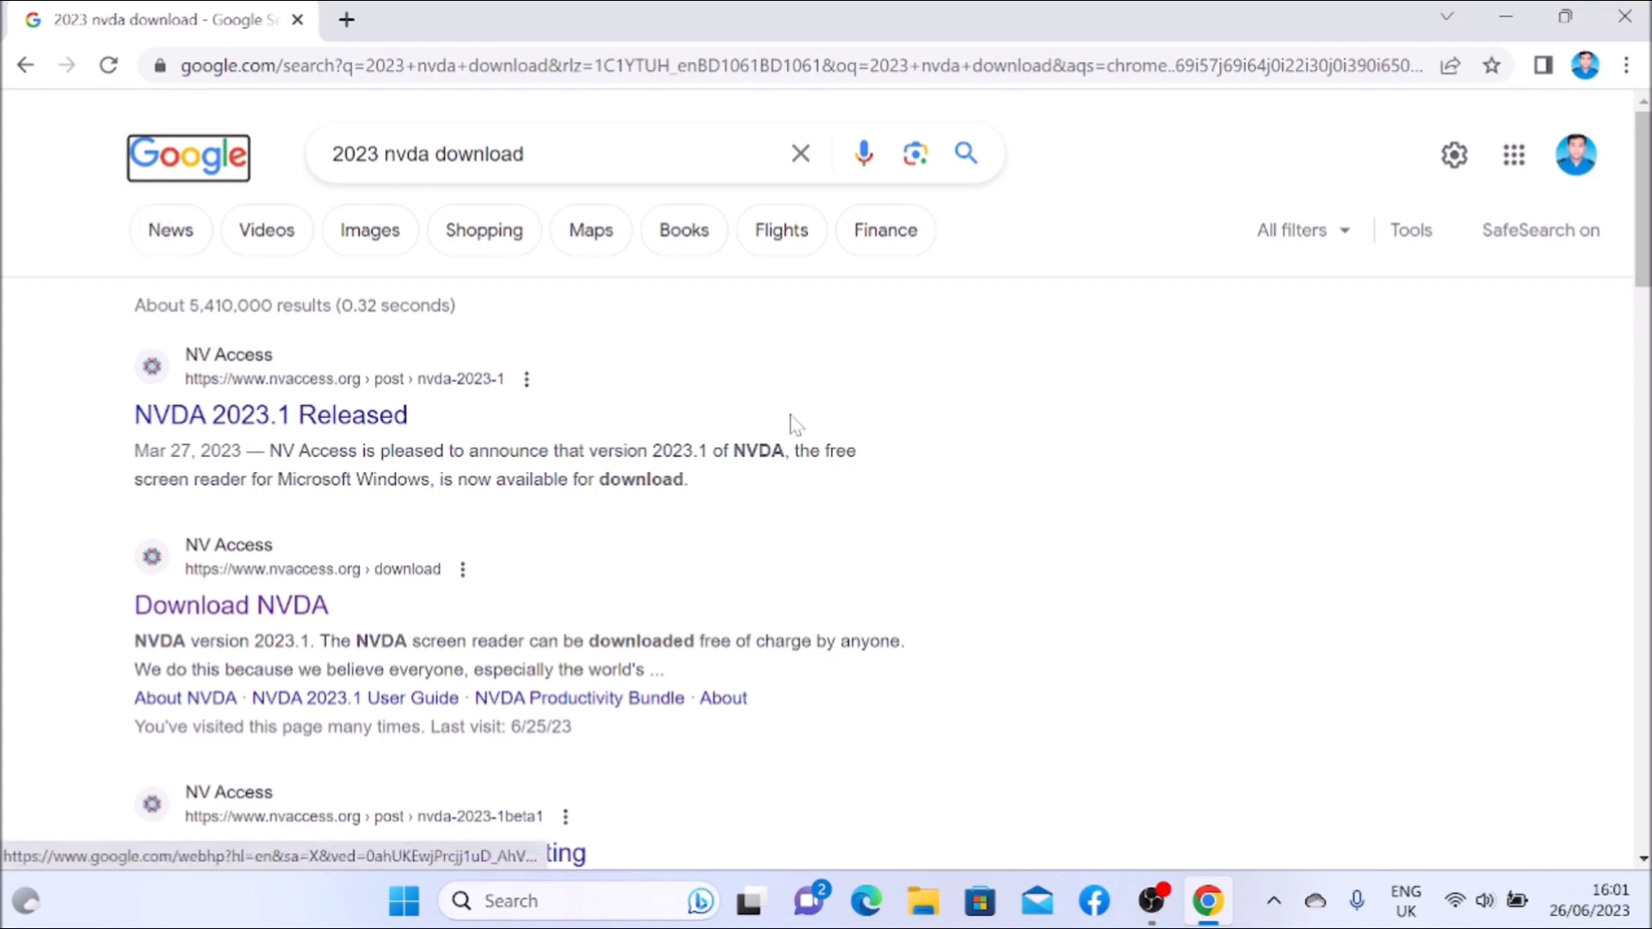
pyautogui.press('Tab')
pyautogui.press('Tab')
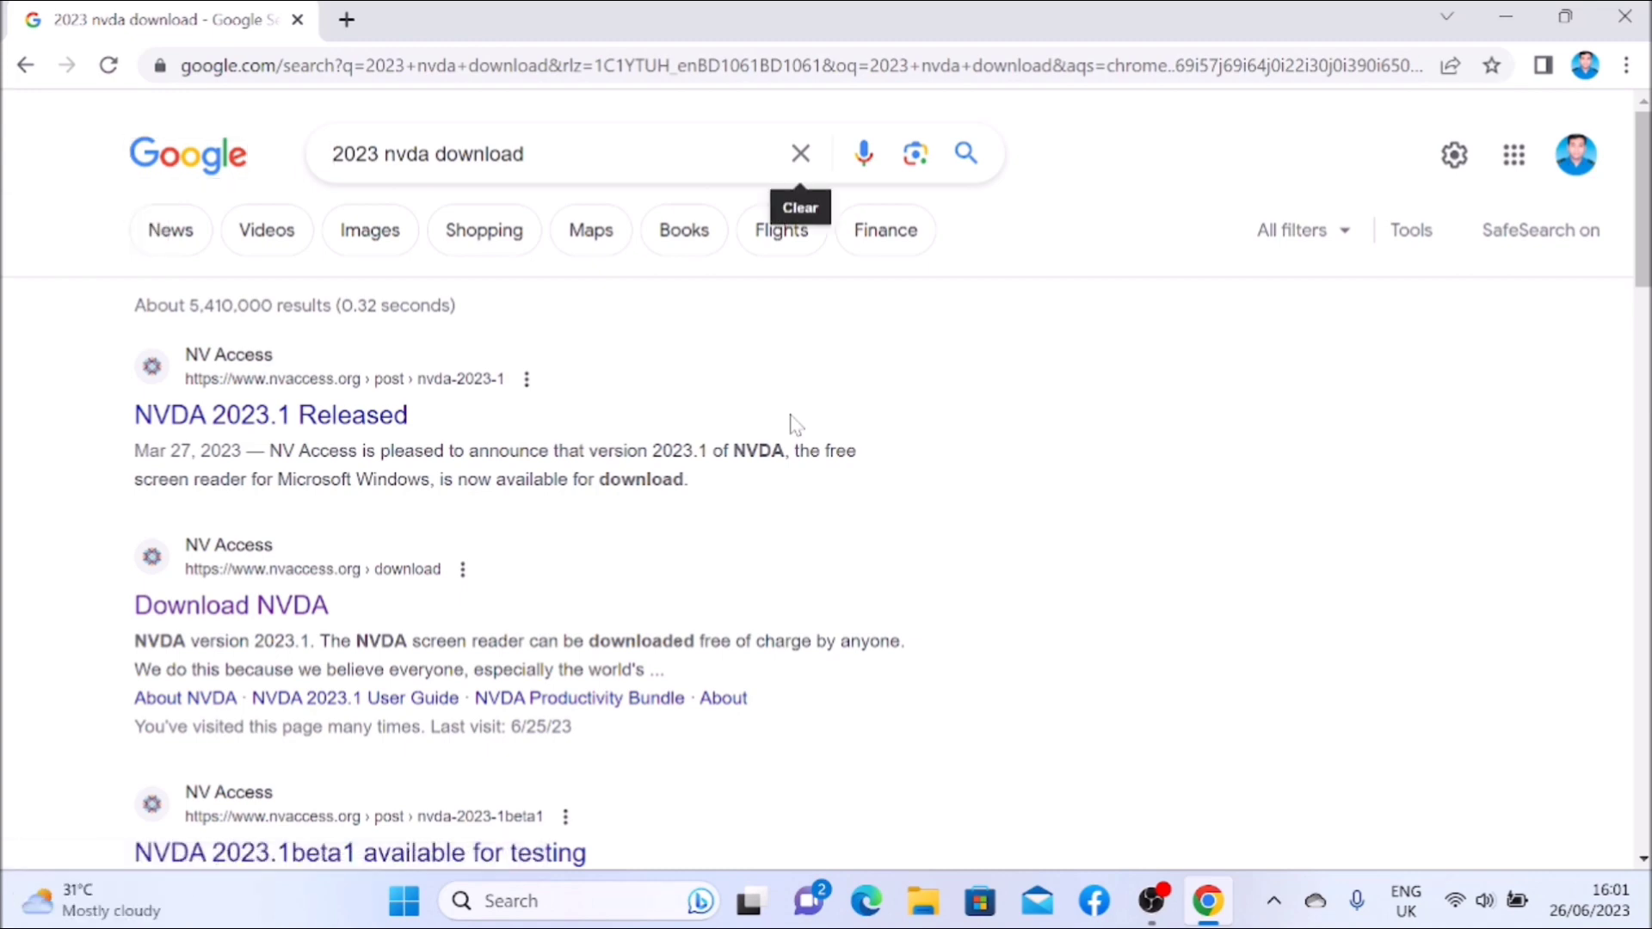
pyautogui.press('Tab')
pyautogui.press('Tab')
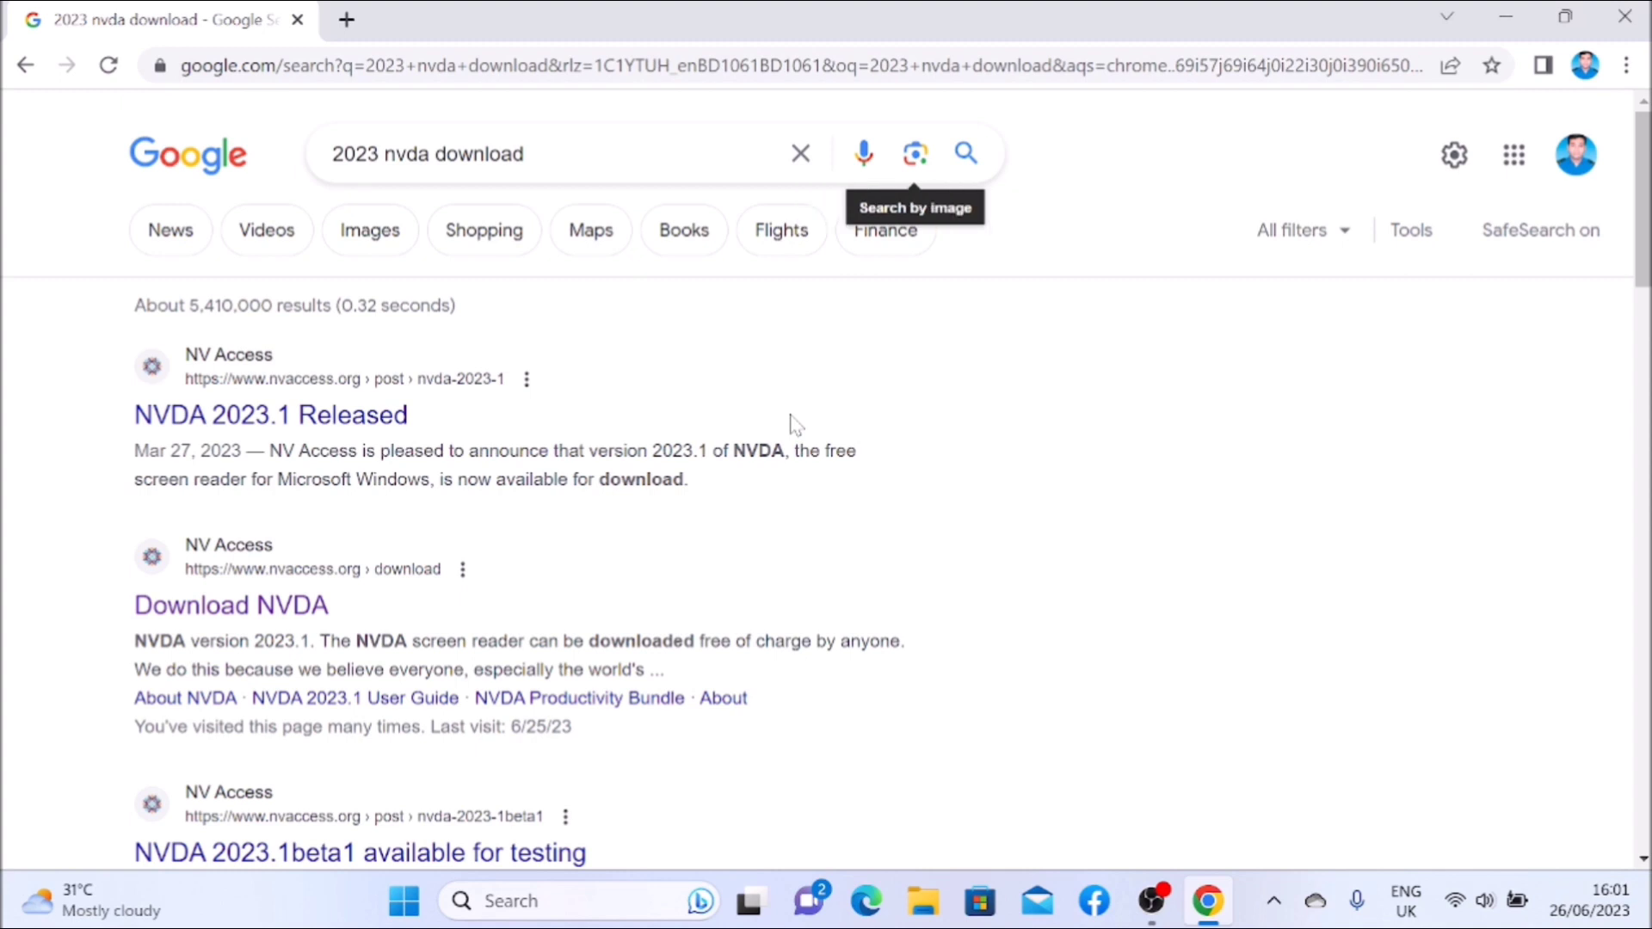
pyautogui.press('Tab')
# Tab past the categories to the 'NVDA 2023.1 Released' result and open it in a new tab
pyautogui.press('Tab')
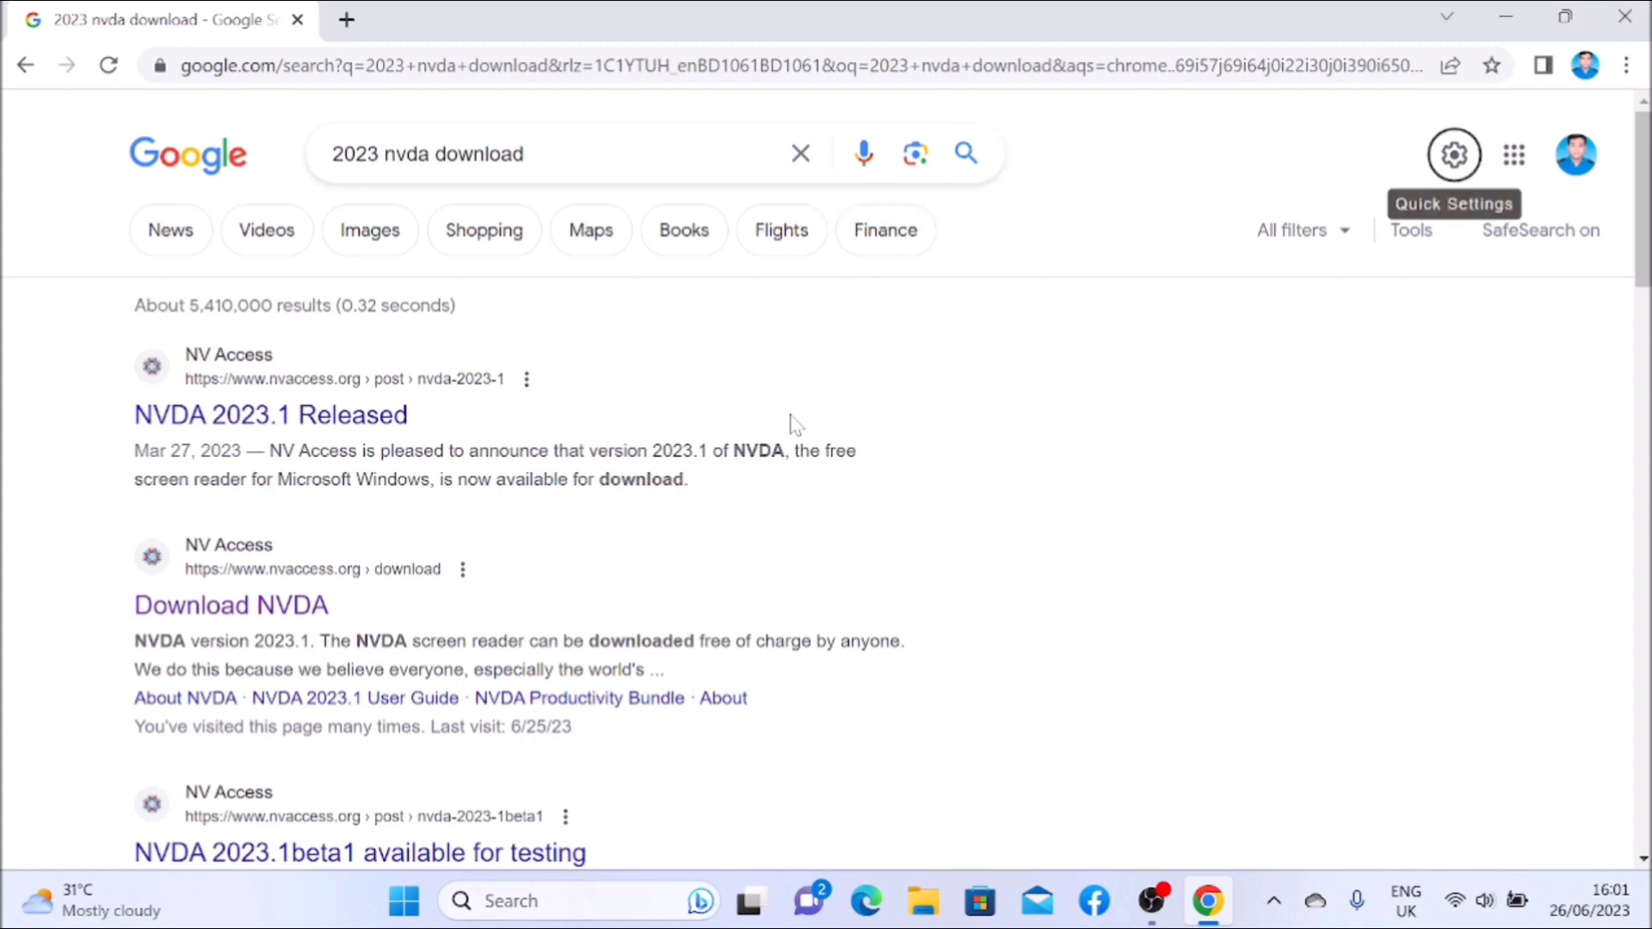
pyautogui.press('Tab')
pyautogui.press('Tab')
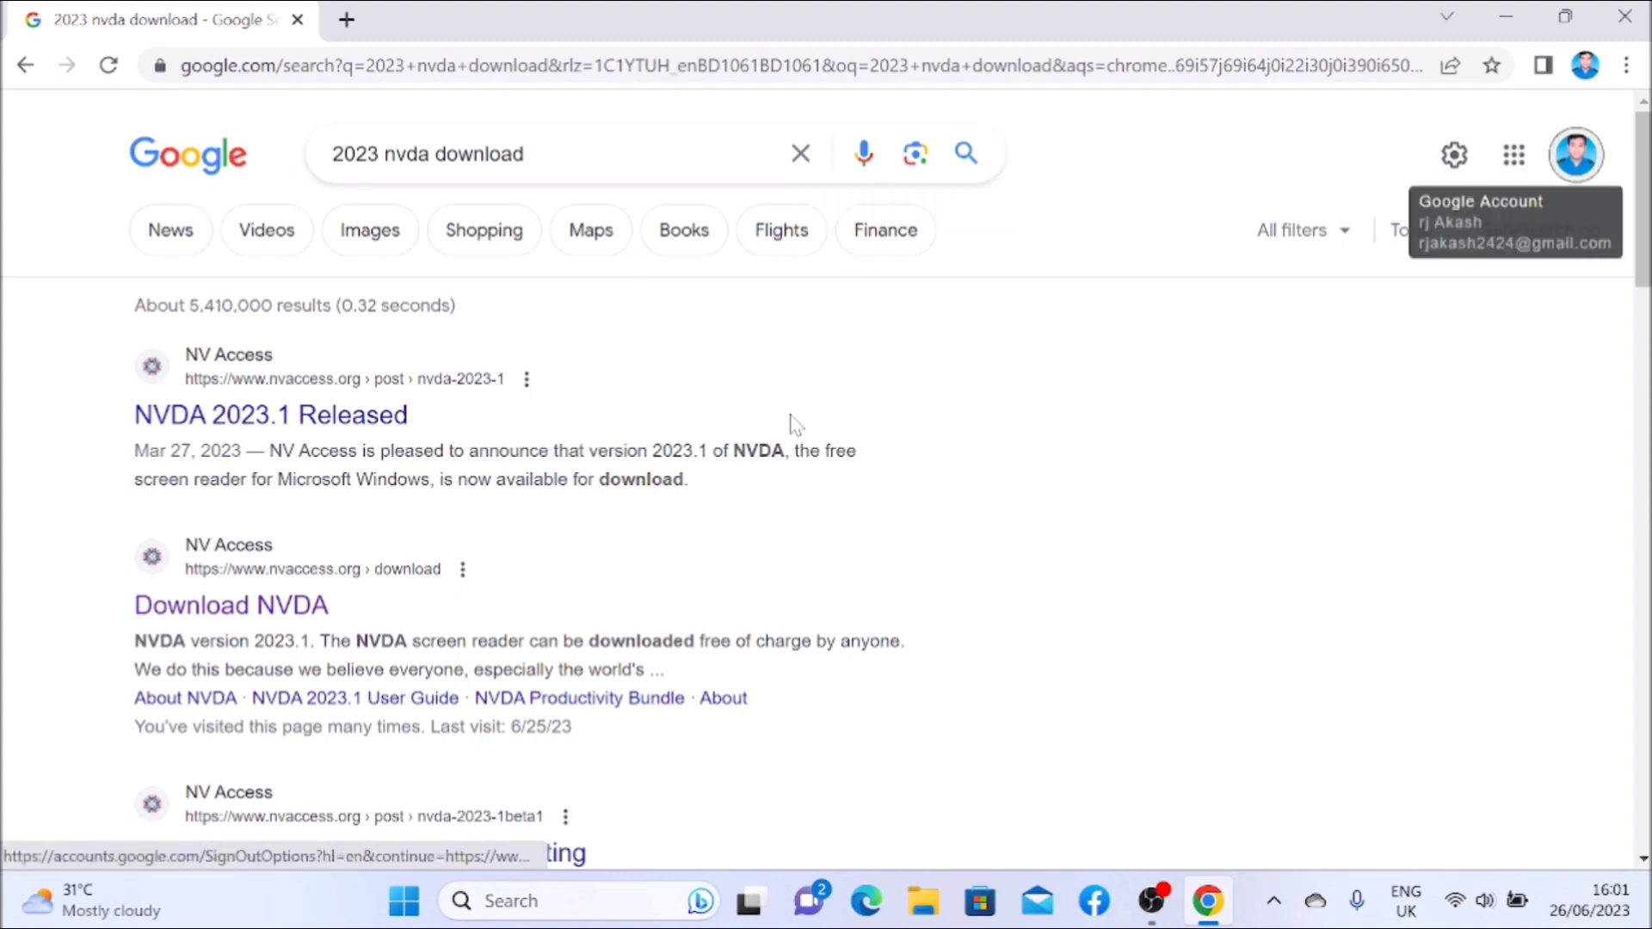
pyautogui.press('Tab')
pyautogui.press('Tab')
pyautogui.press('Tab')
pyautogui.press('Tab')
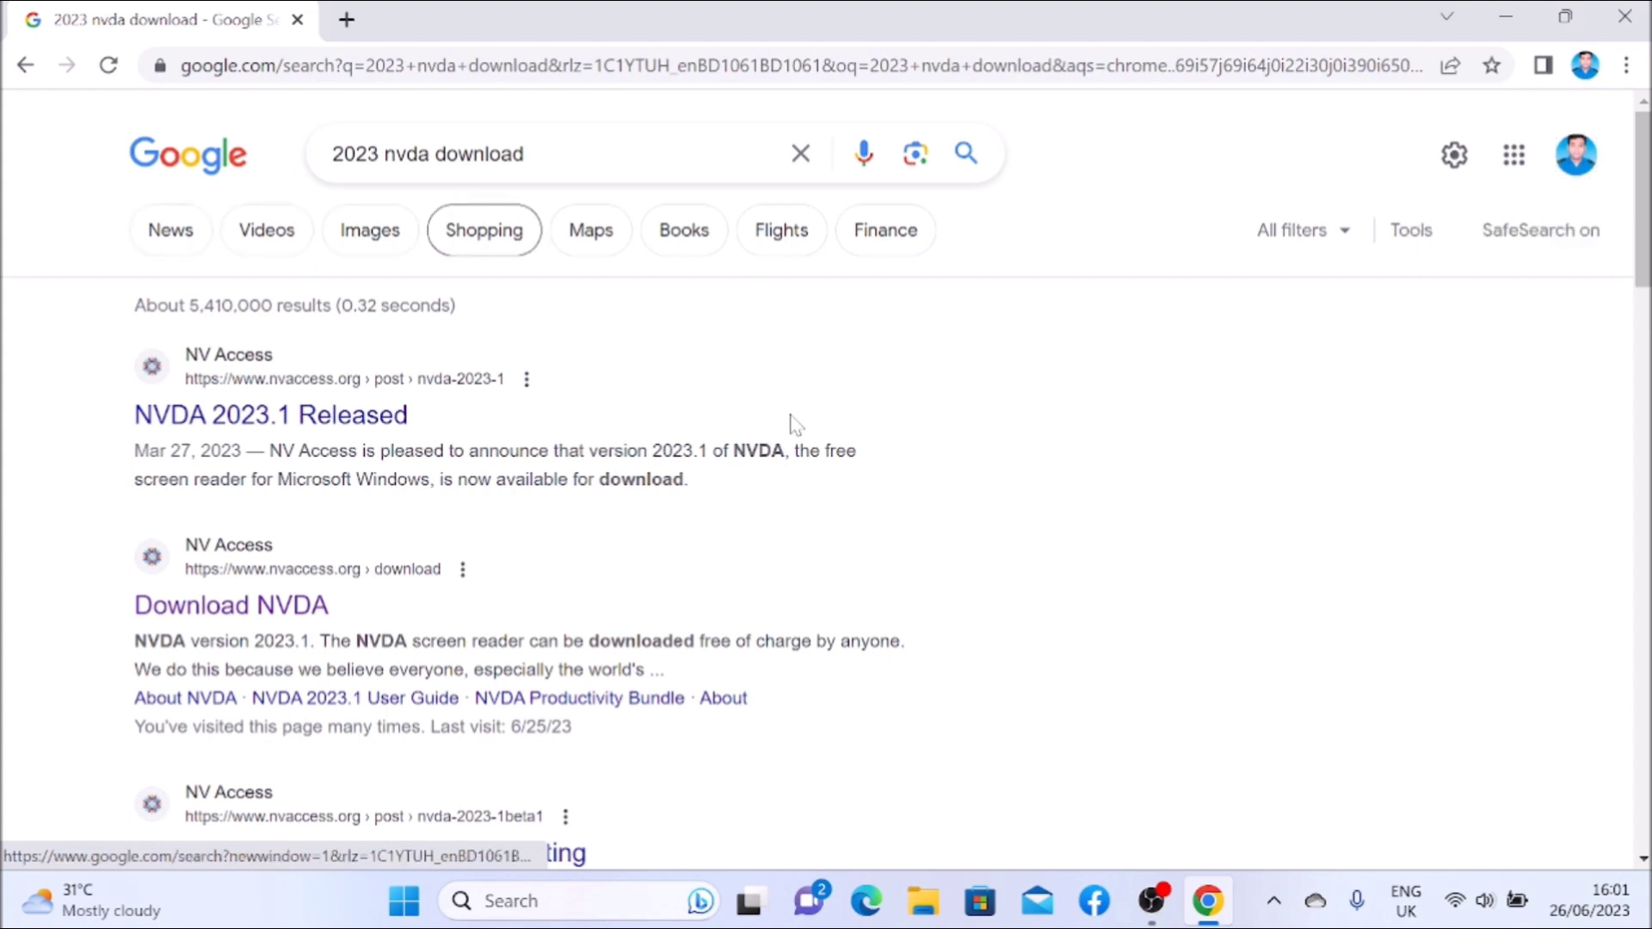
pyautogui.press('Tab')
pyautogui.press('Tab')
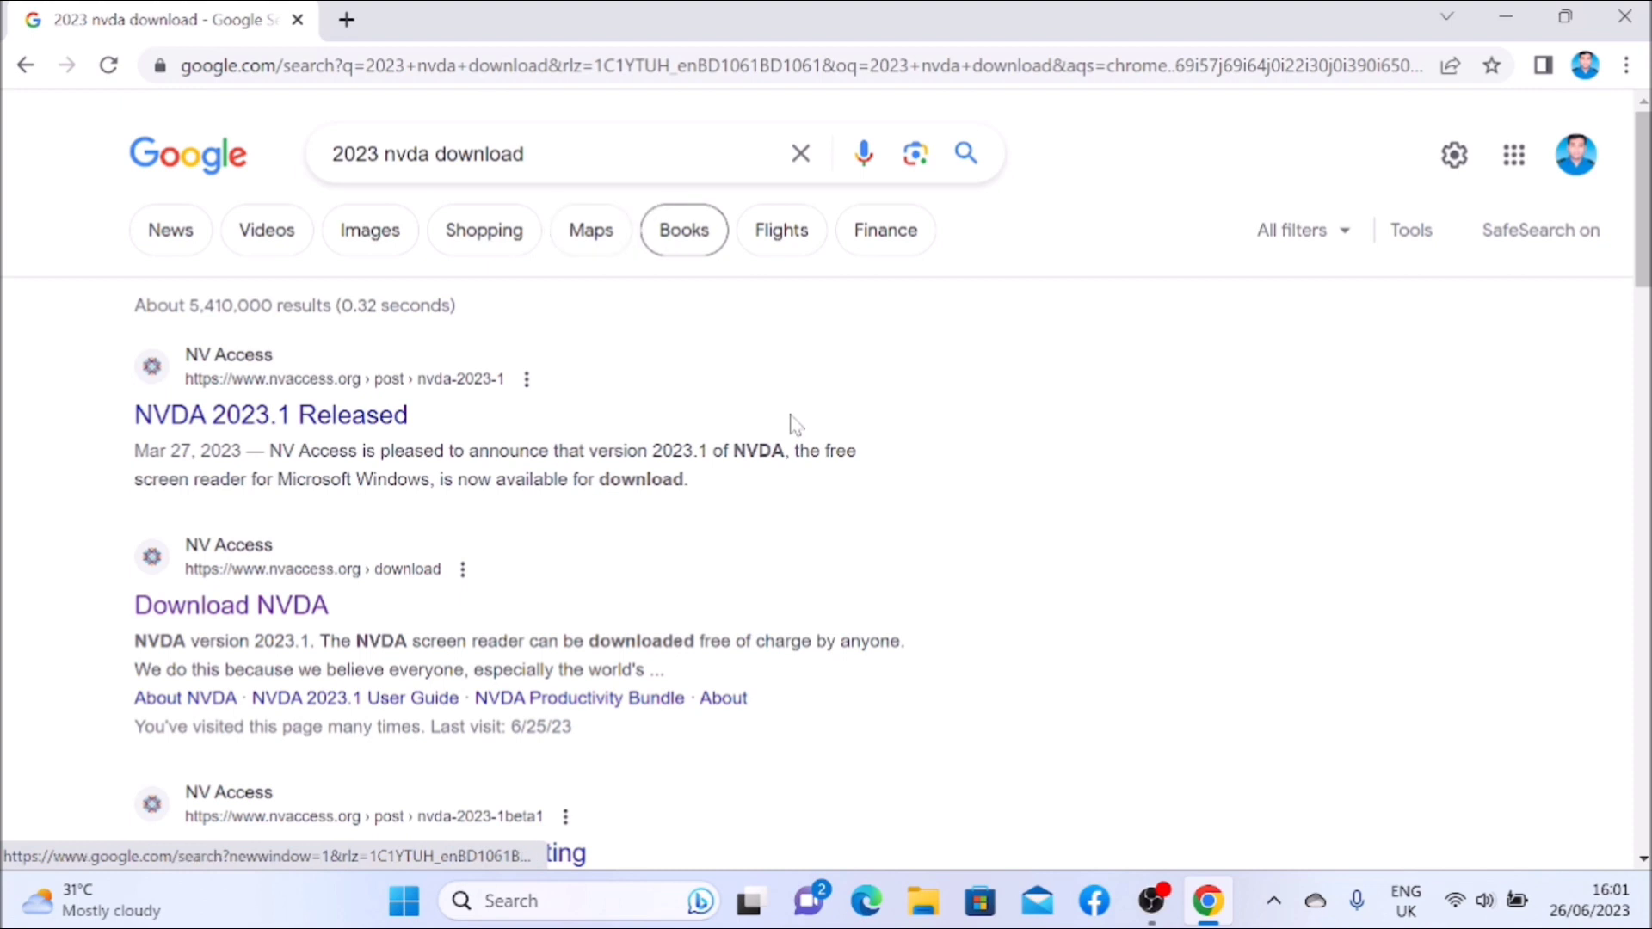
pyautogui.press('Tab')
pyautogui.press('Tab')
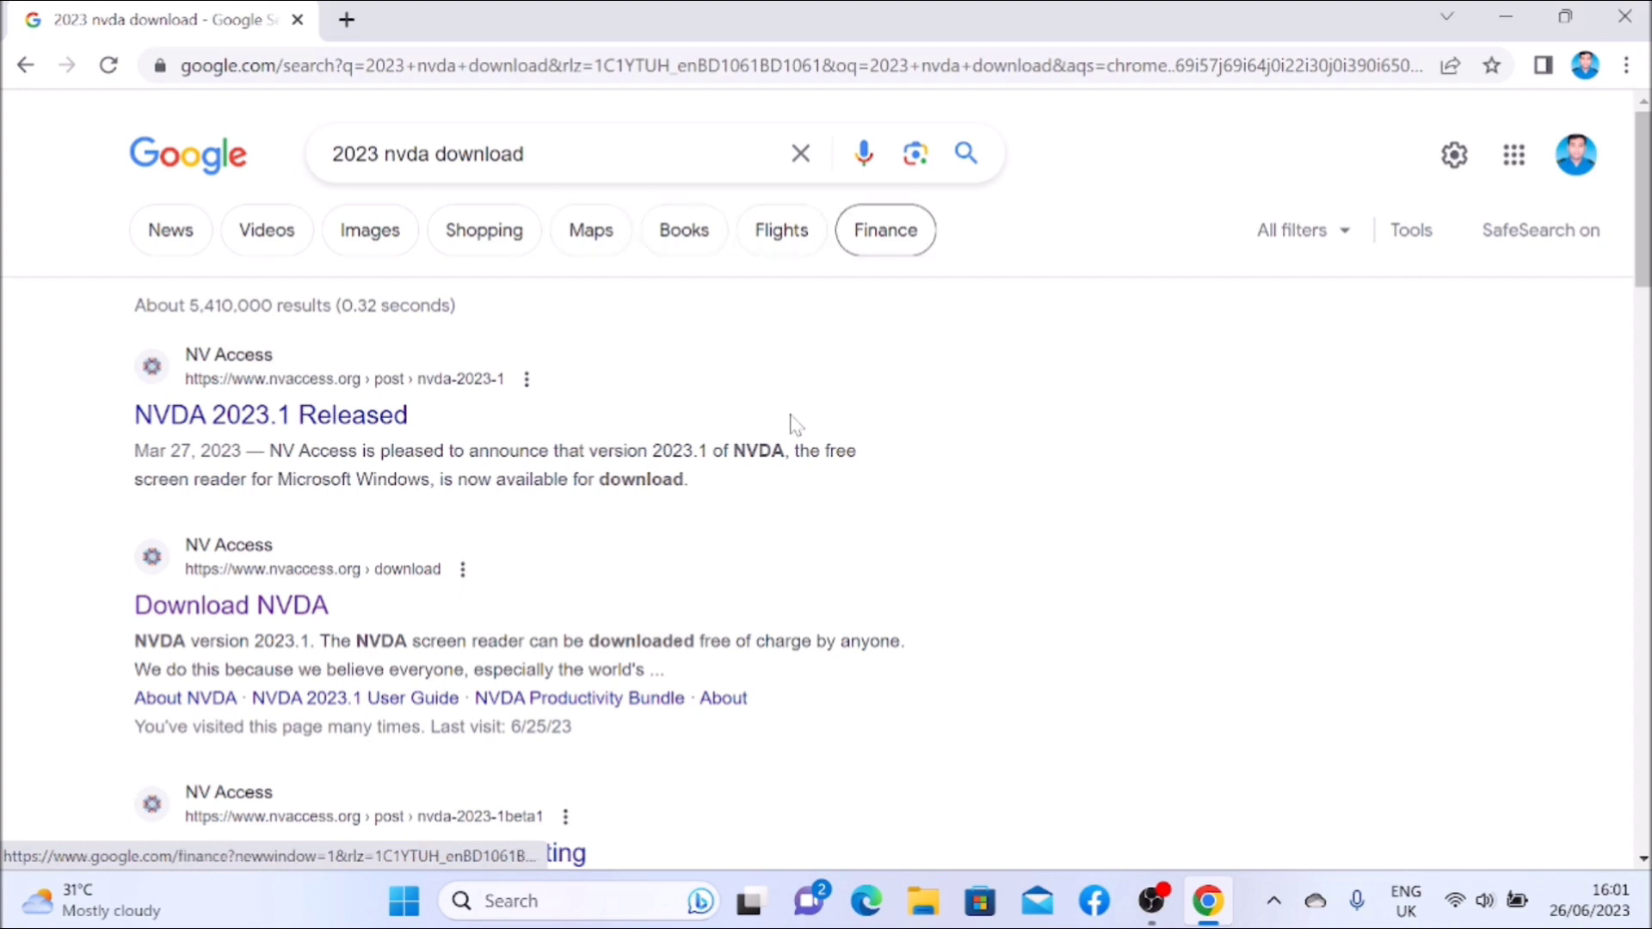
pyautogui.press('Tab')
pyautogui.press('Tab')
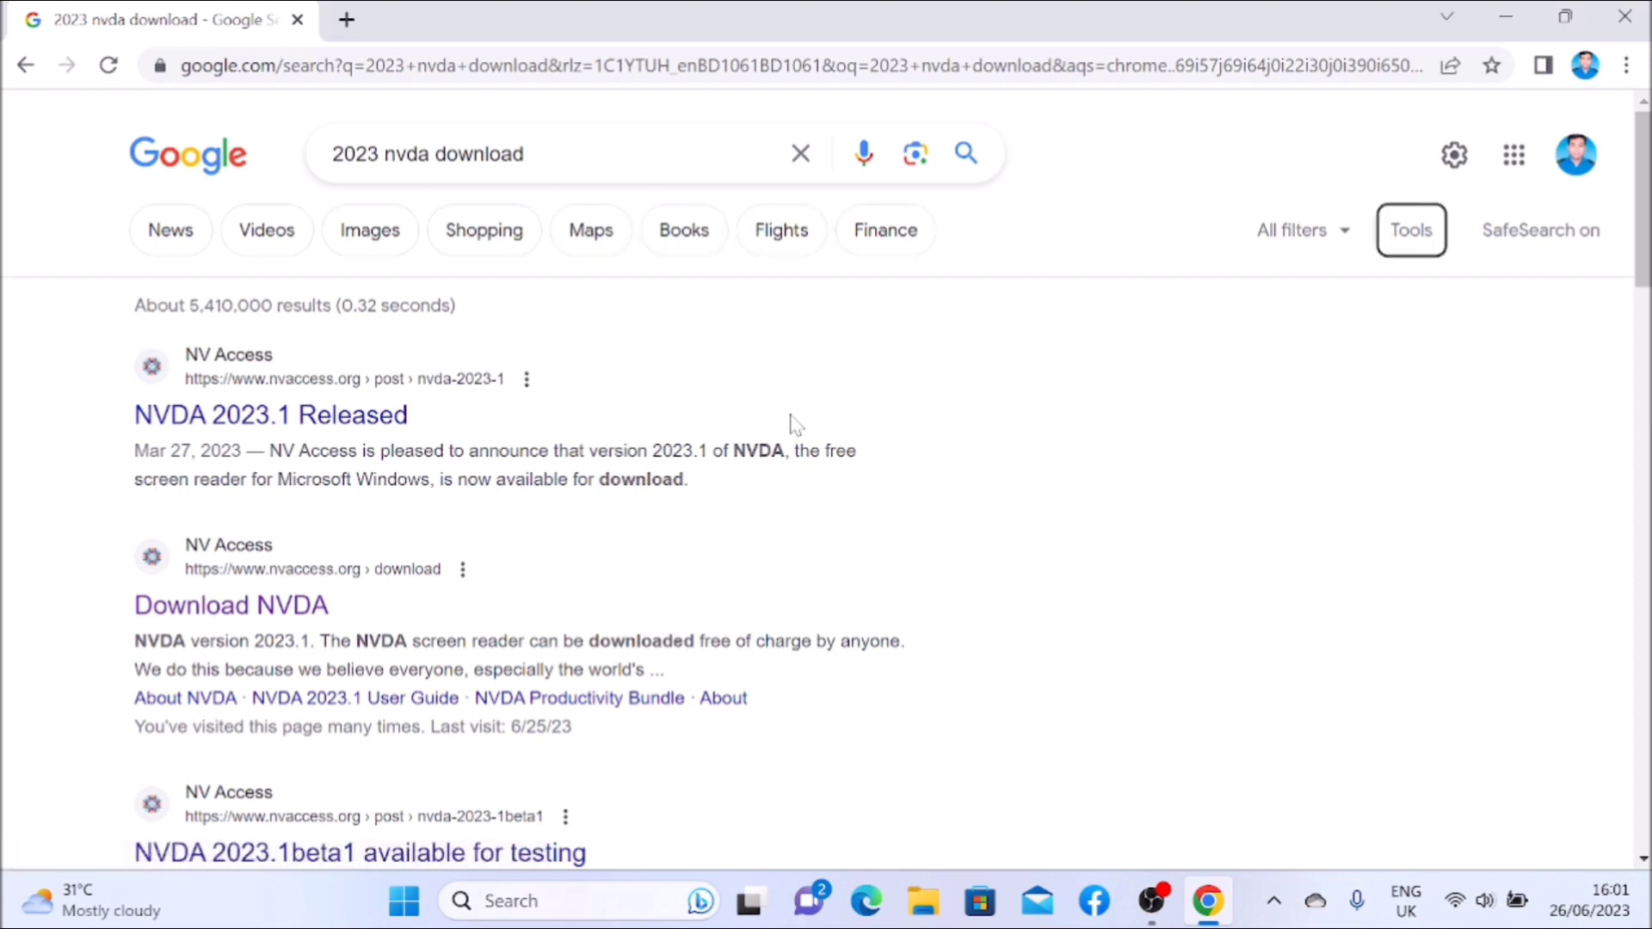
pyautogui.press('Tab')
pyautogui.press('Tab')
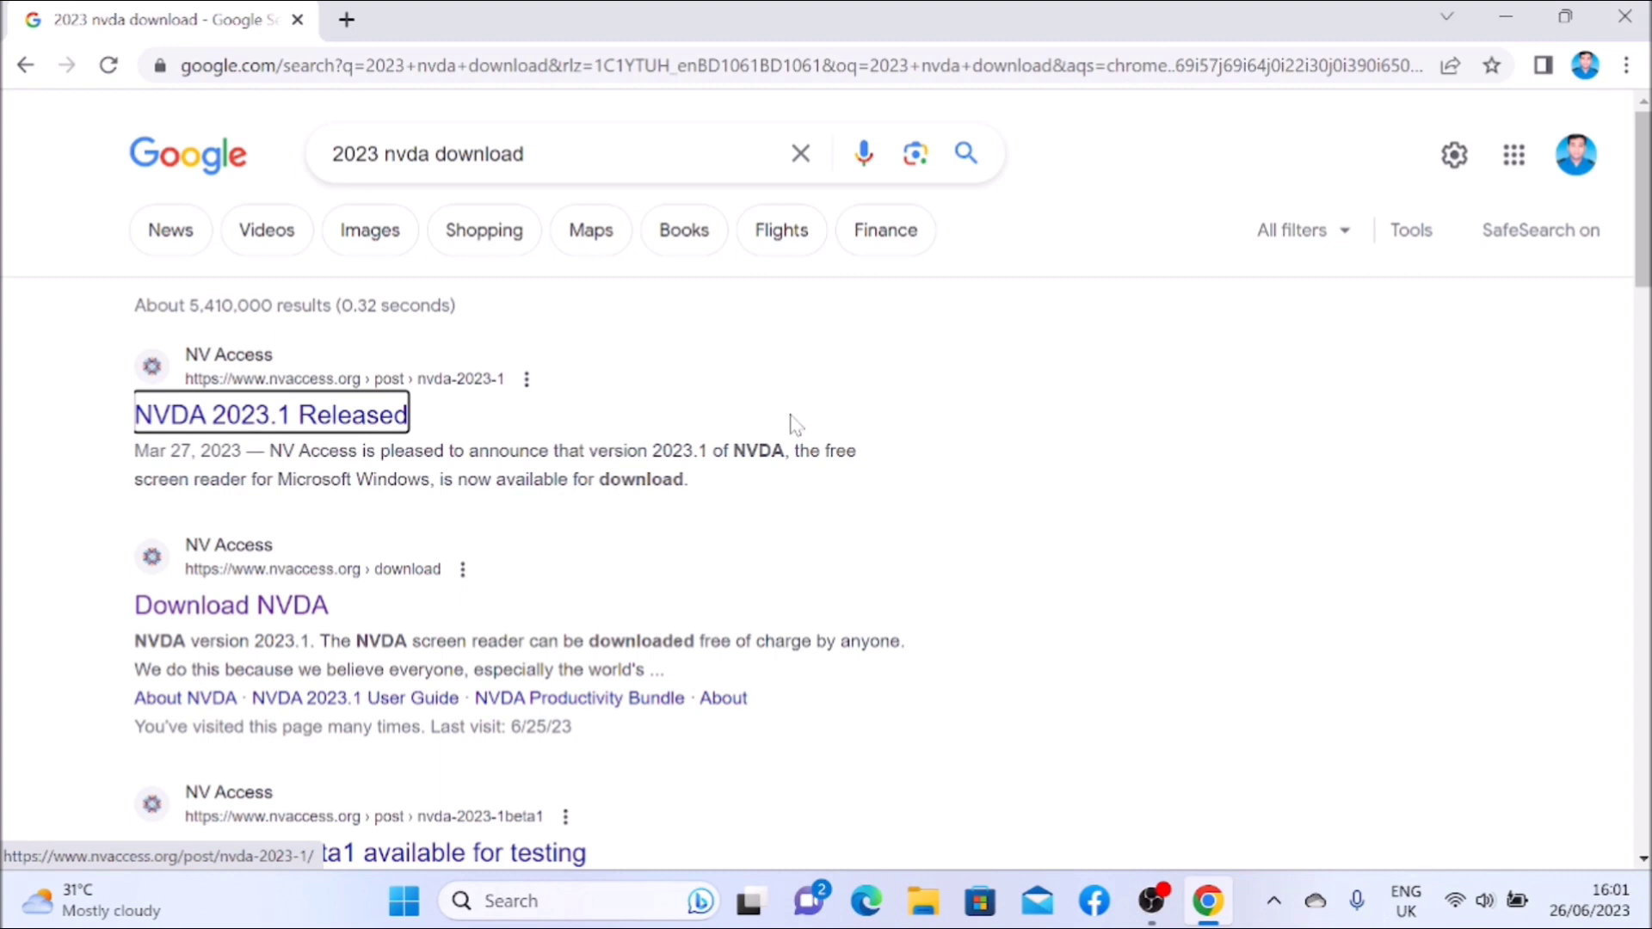
pyautogui.hotkey('ctrl', 'shift', 'Return')
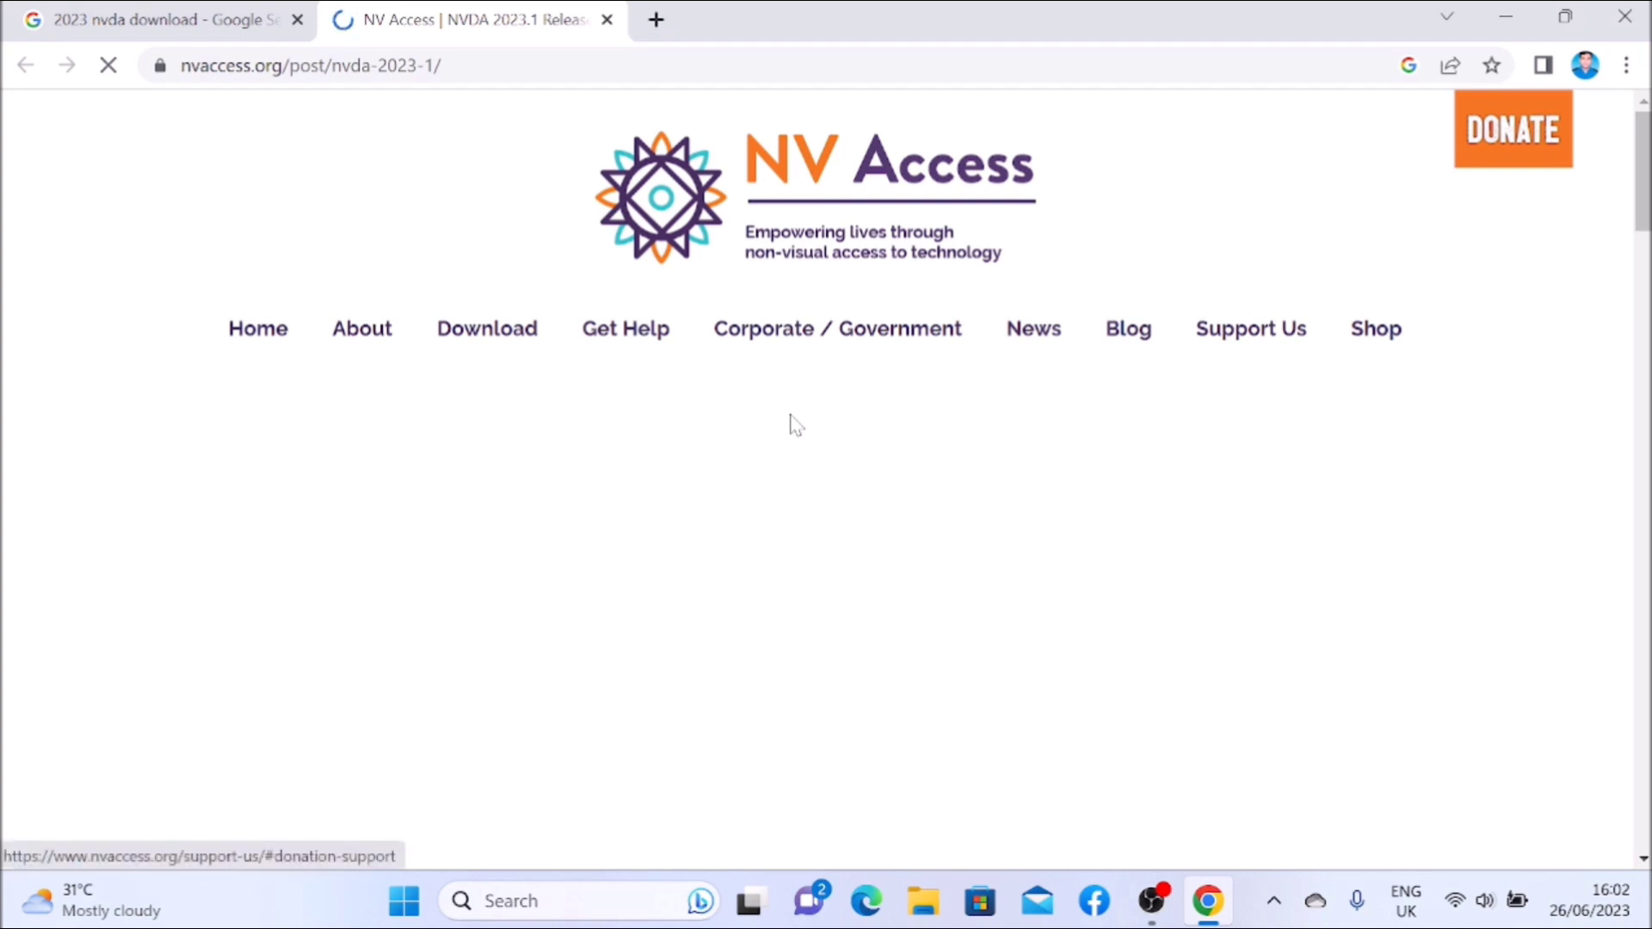
# Tab through the NV Access menu and release post links to 'Download NVDA 2023.1' and follow it
pyautogui.press('Tab')
pyautogui.press('Tab')
pyautogui.press('Tab')
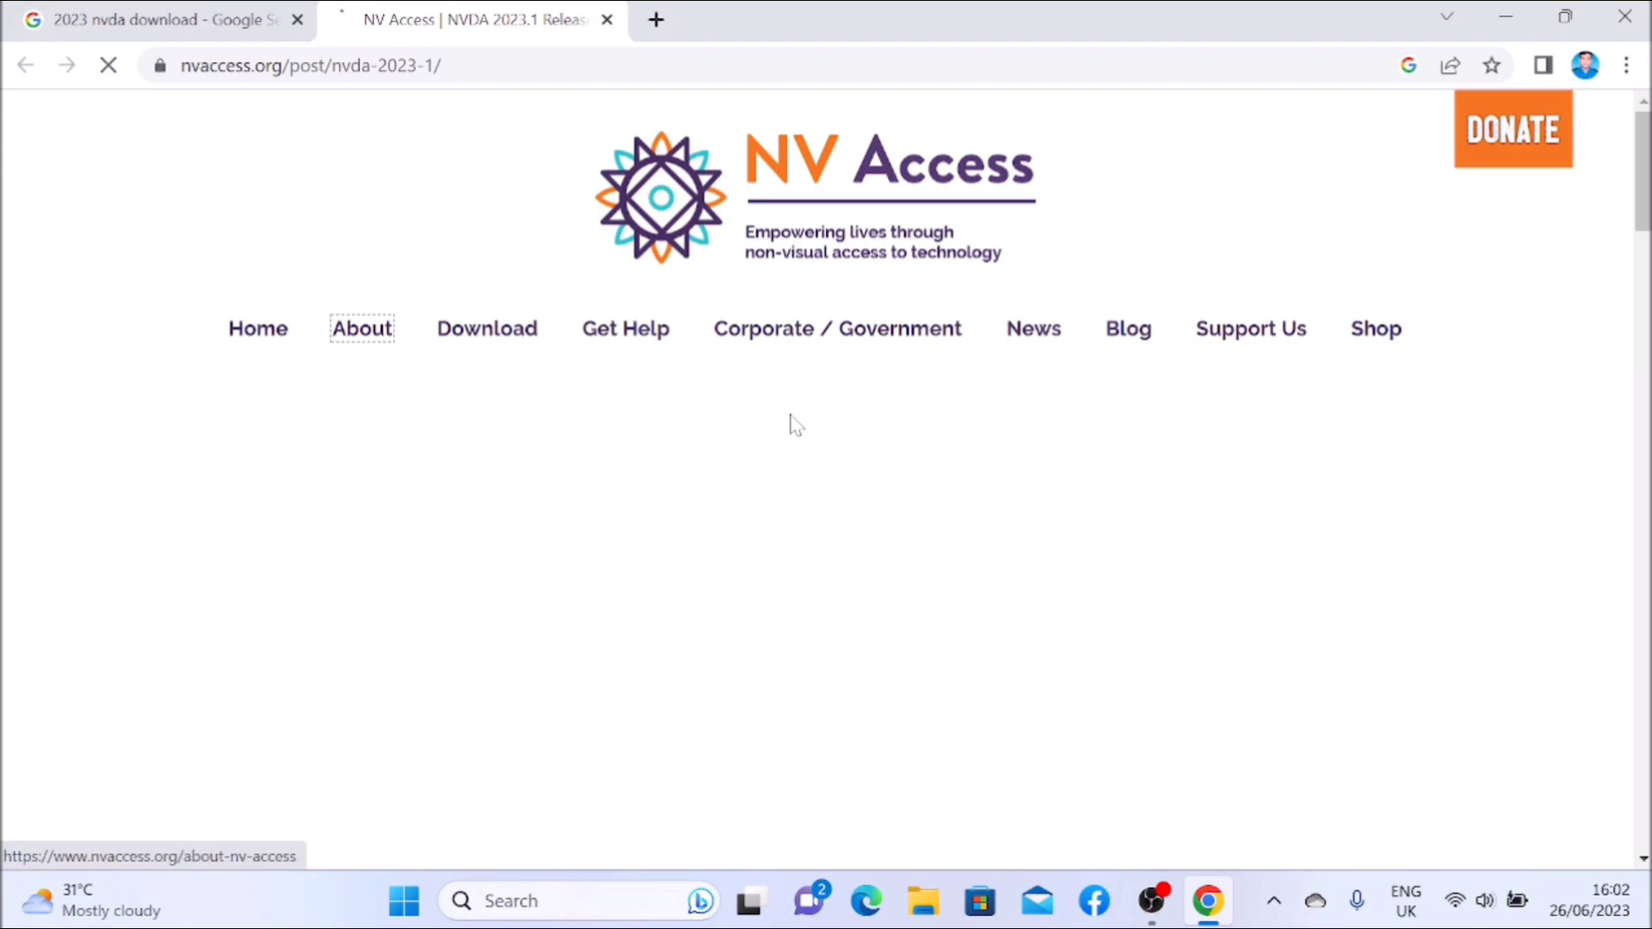
pyautogui.press('Tab')
pyautogui.press('Tab')
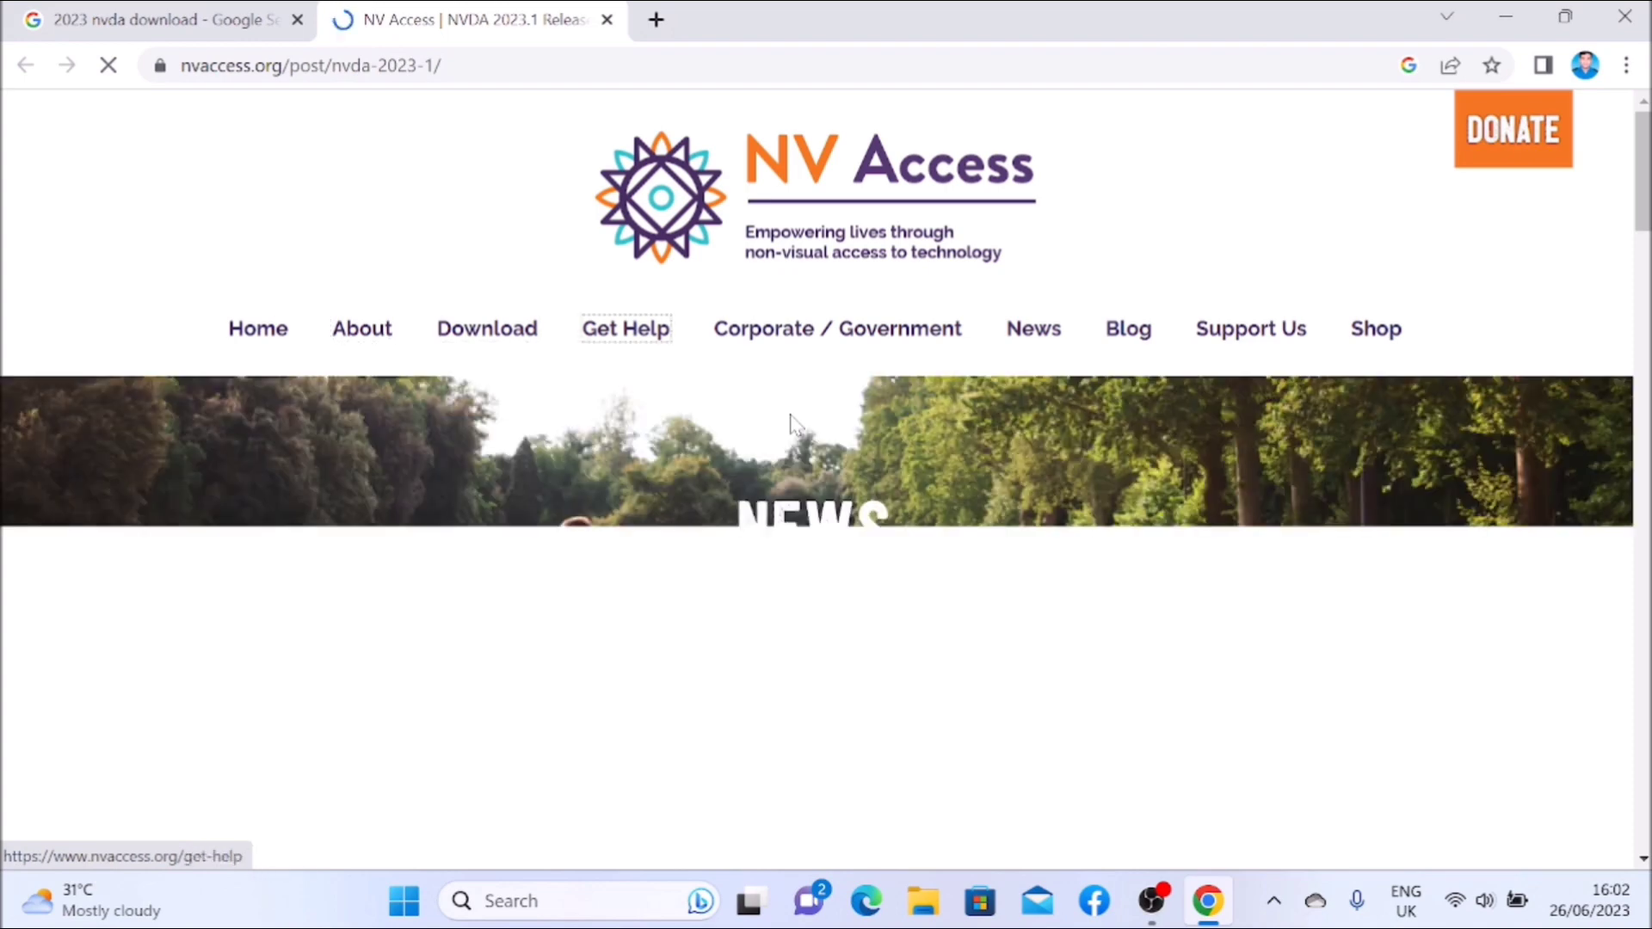
pyautogui.press('Tab')
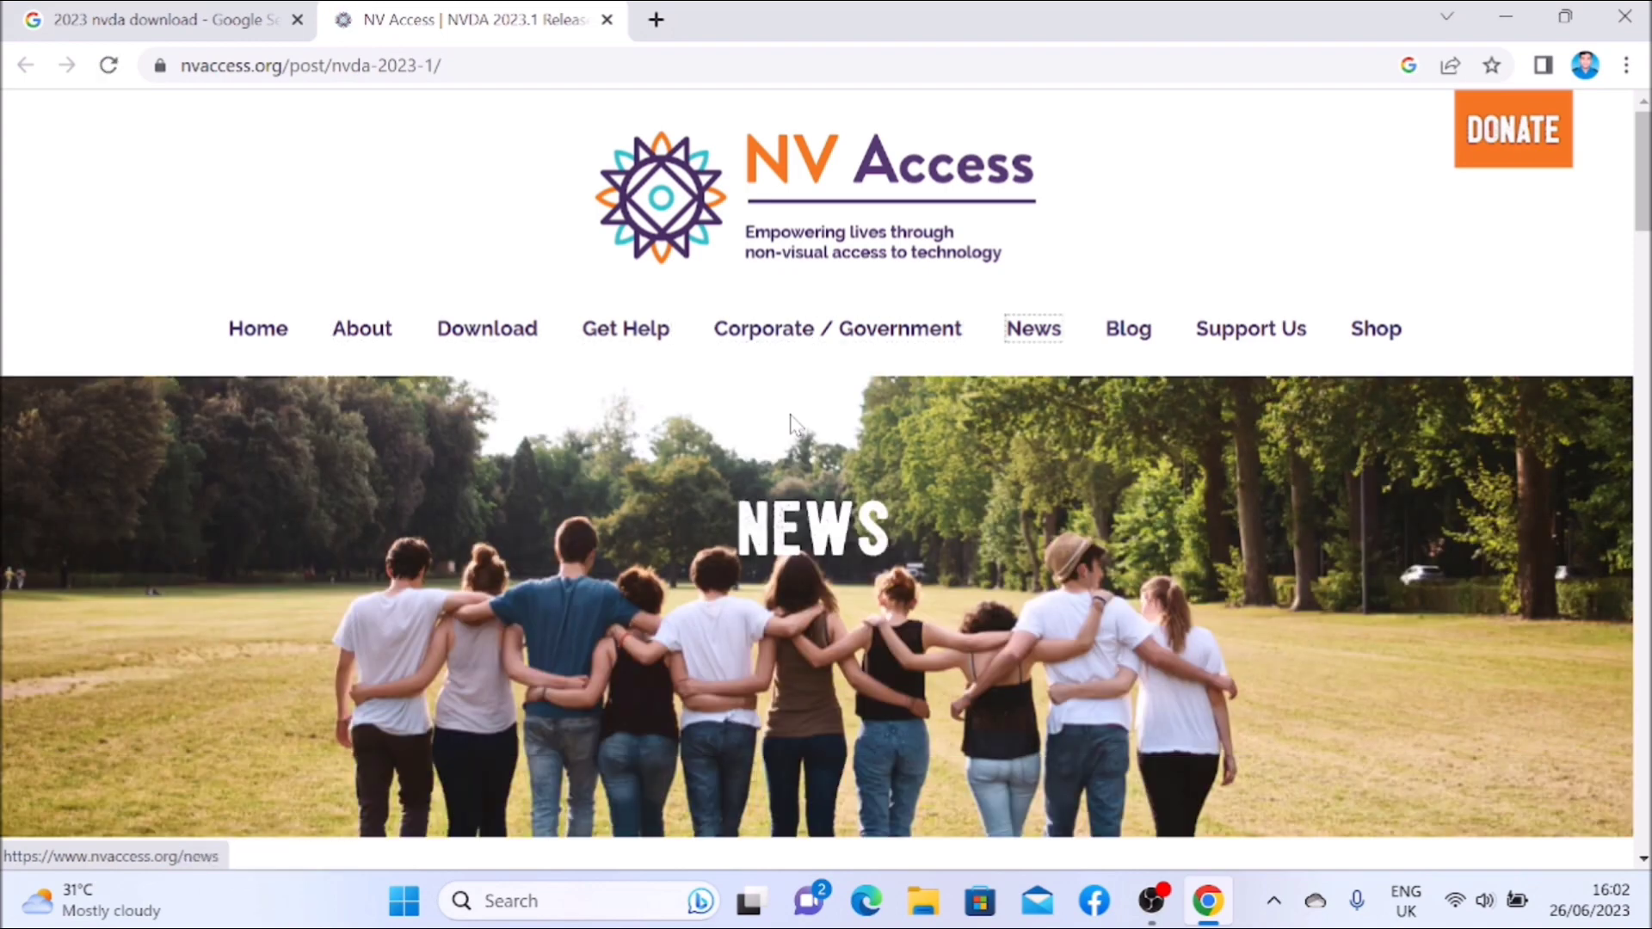
pyautogui.press('Tab')
pyautogui.press('Tab')
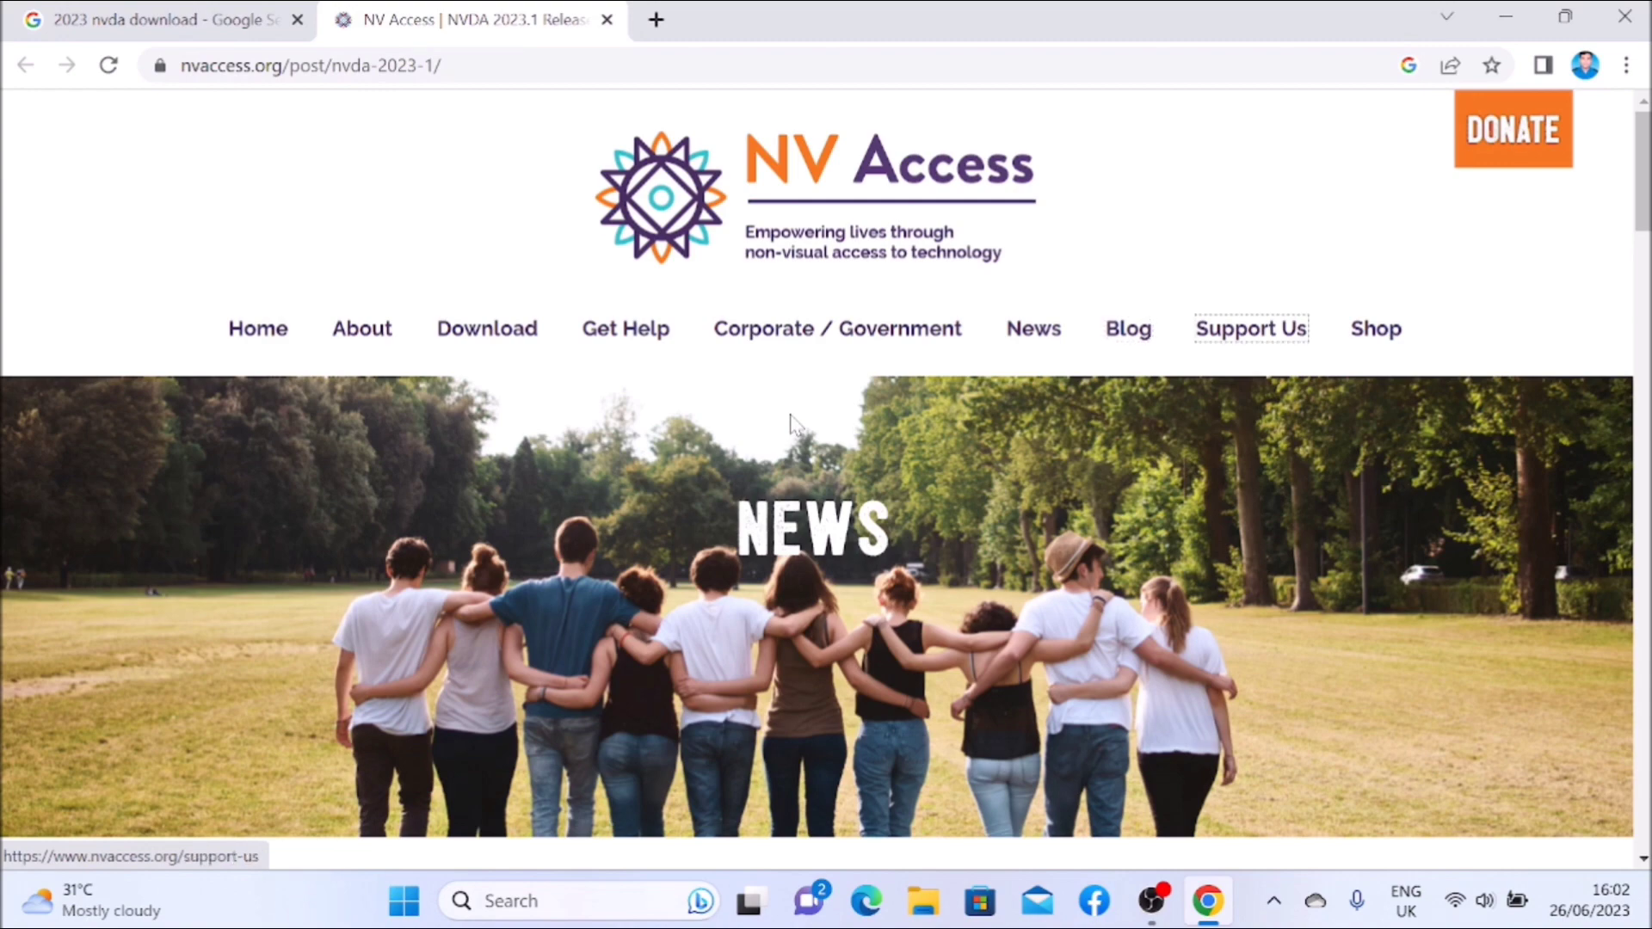
pyautogui.press('Tab')
pyautogui.press('Tab')
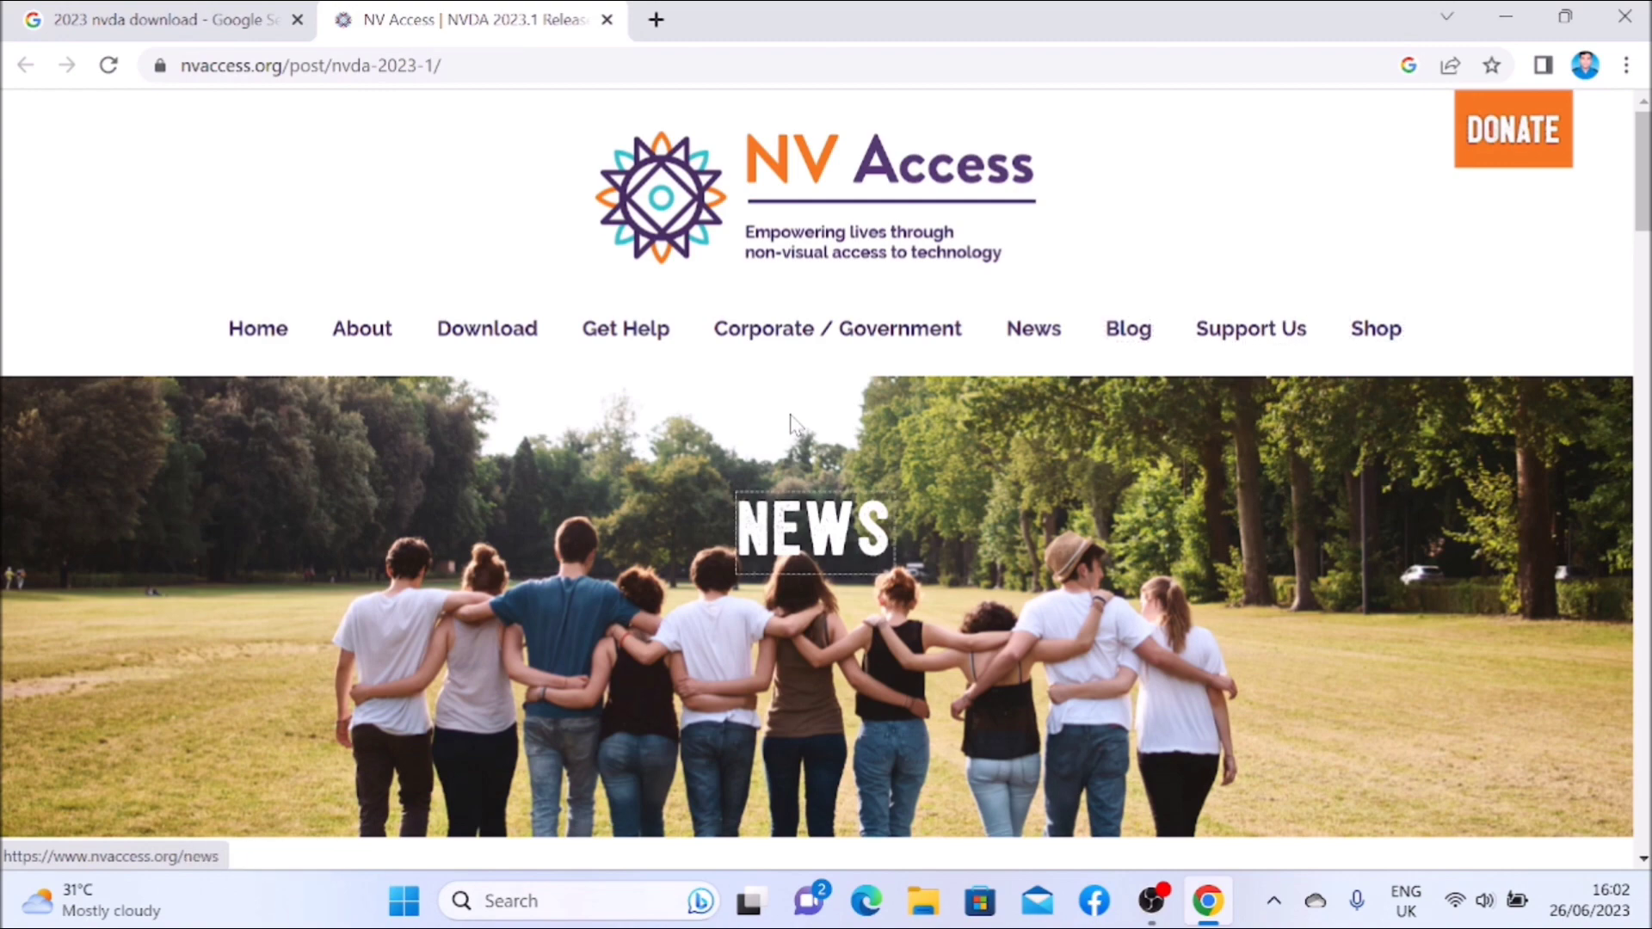
pyautogui.press('Tab')
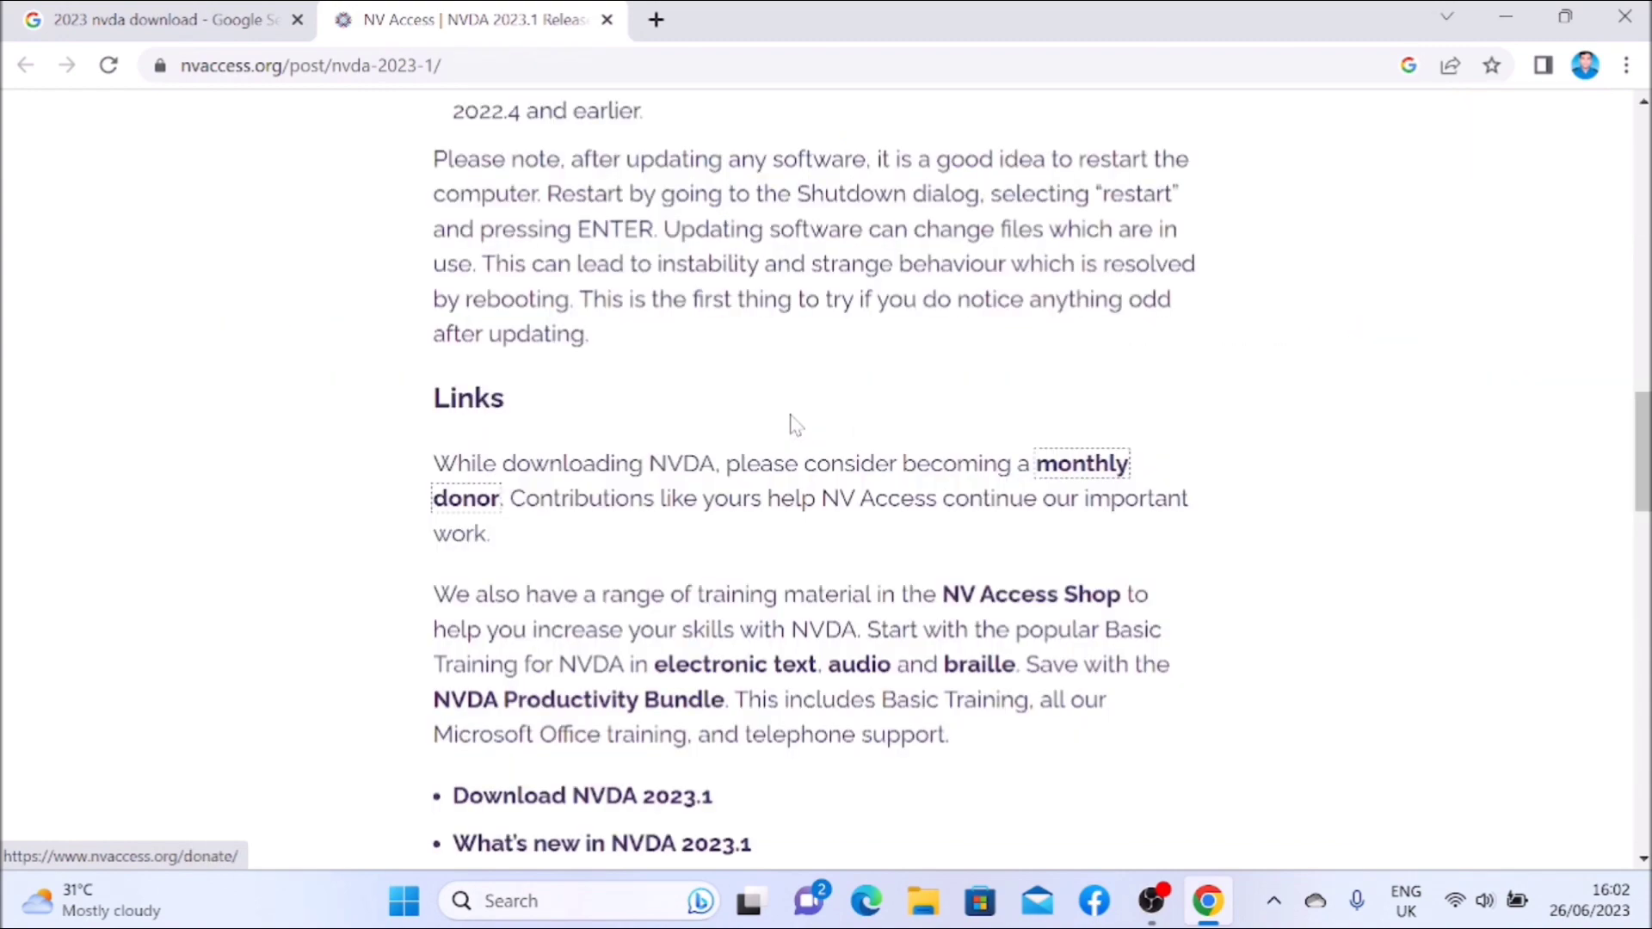
pyautogui.press('Tab')
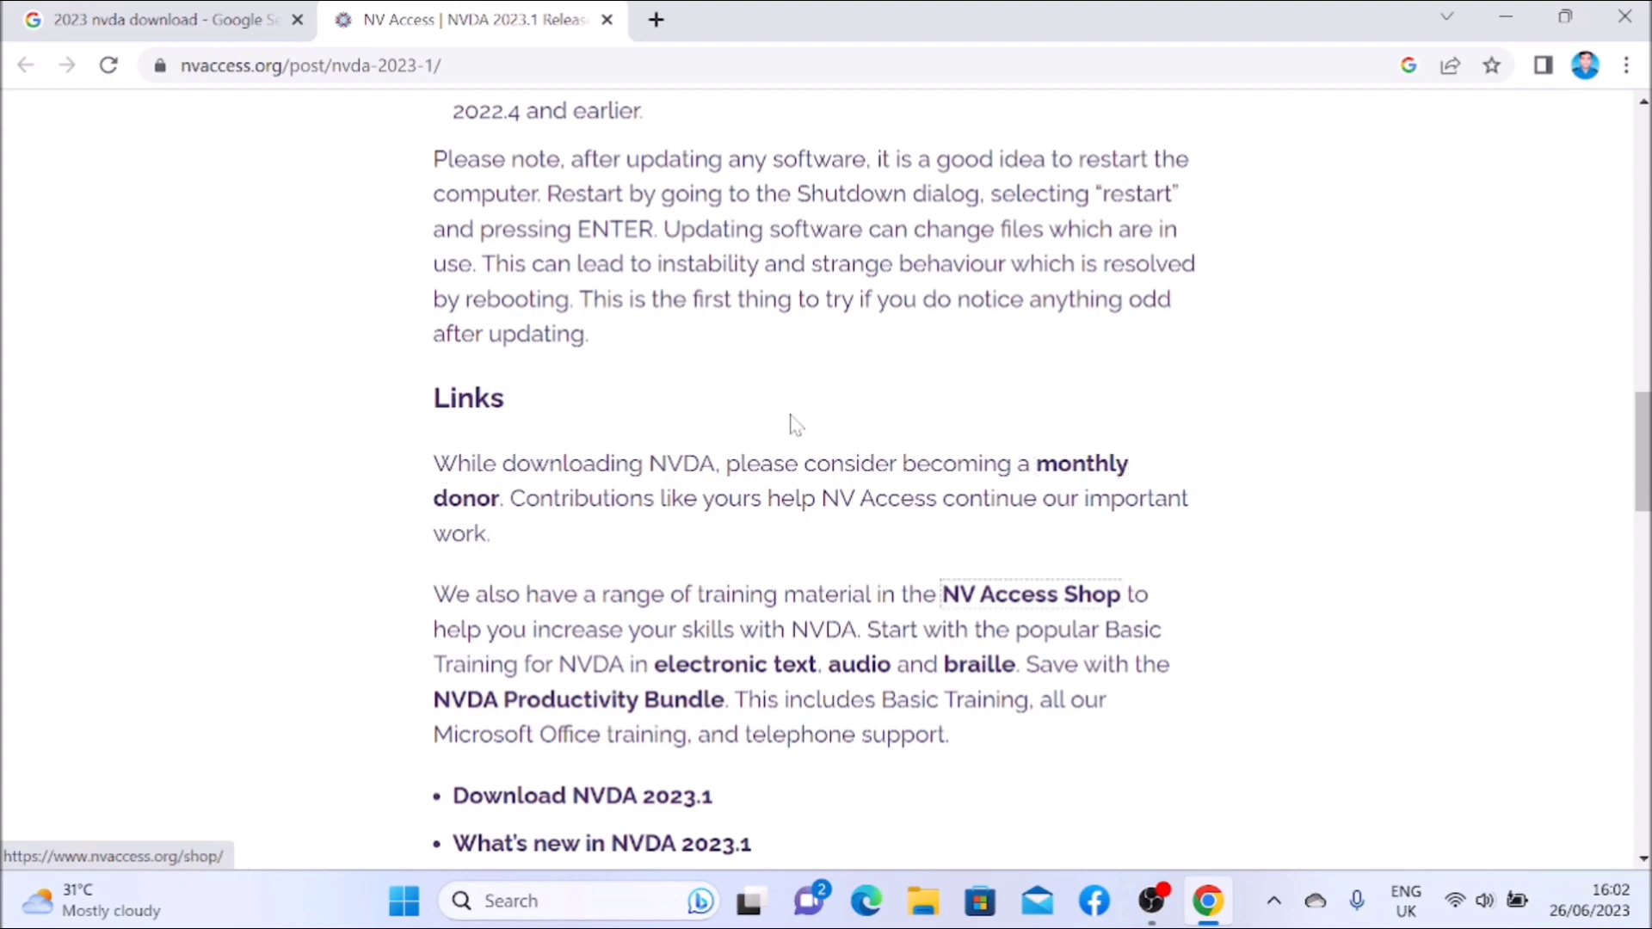
pyautogui.press('Tab')
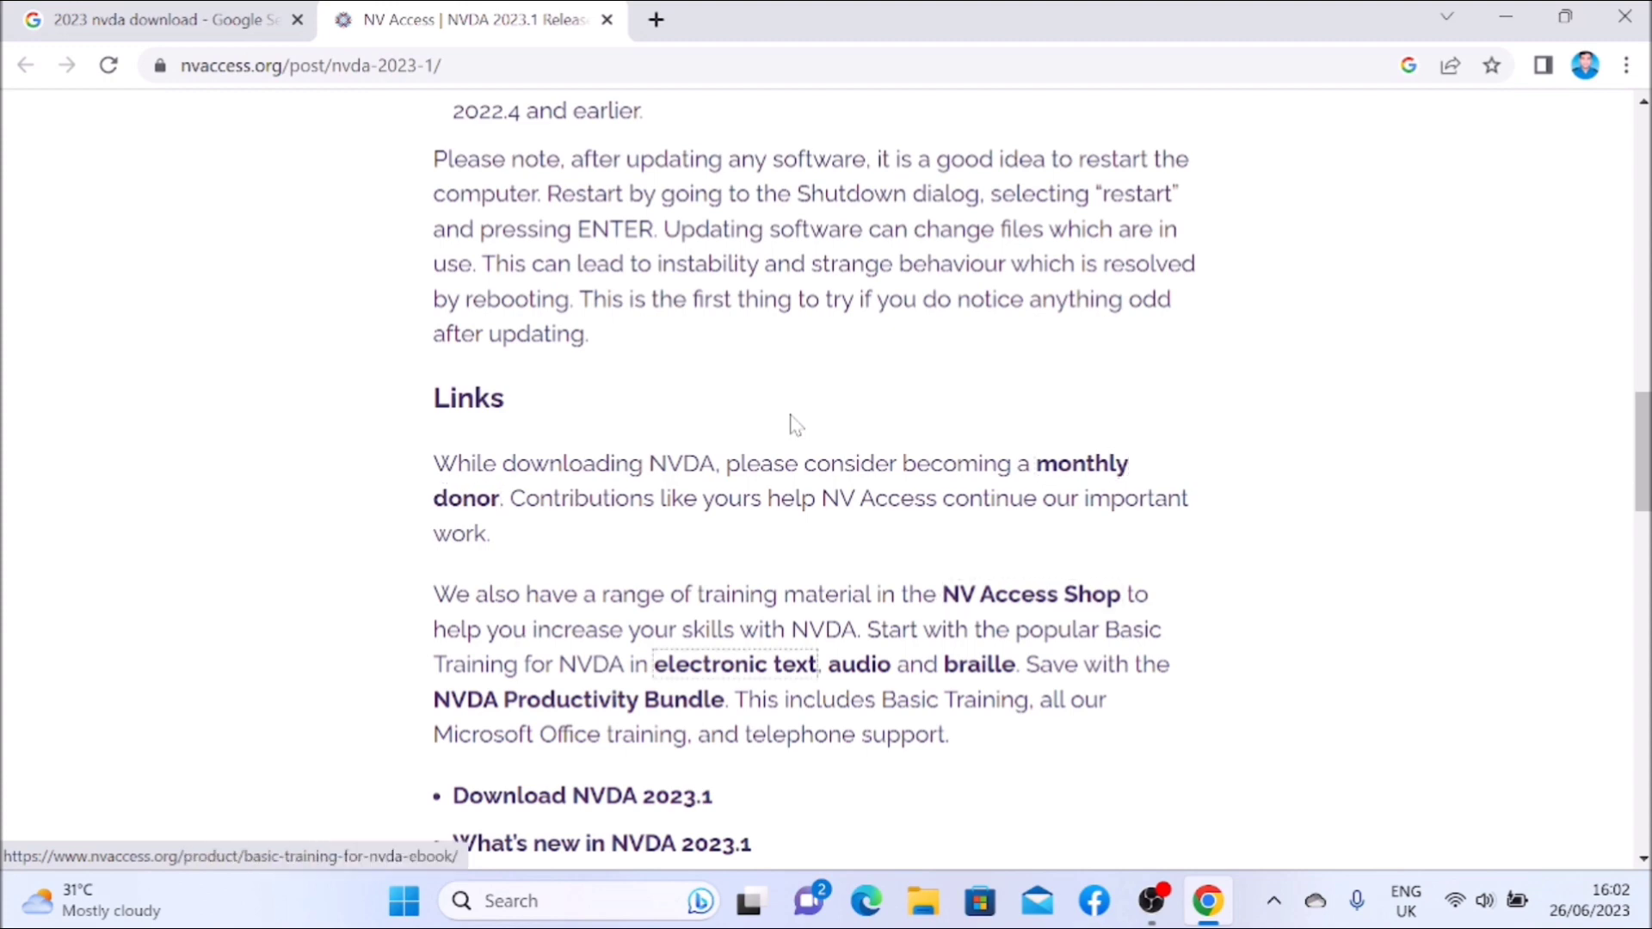
pyautogui.press('Tab')
pyautogui.press('Tab')
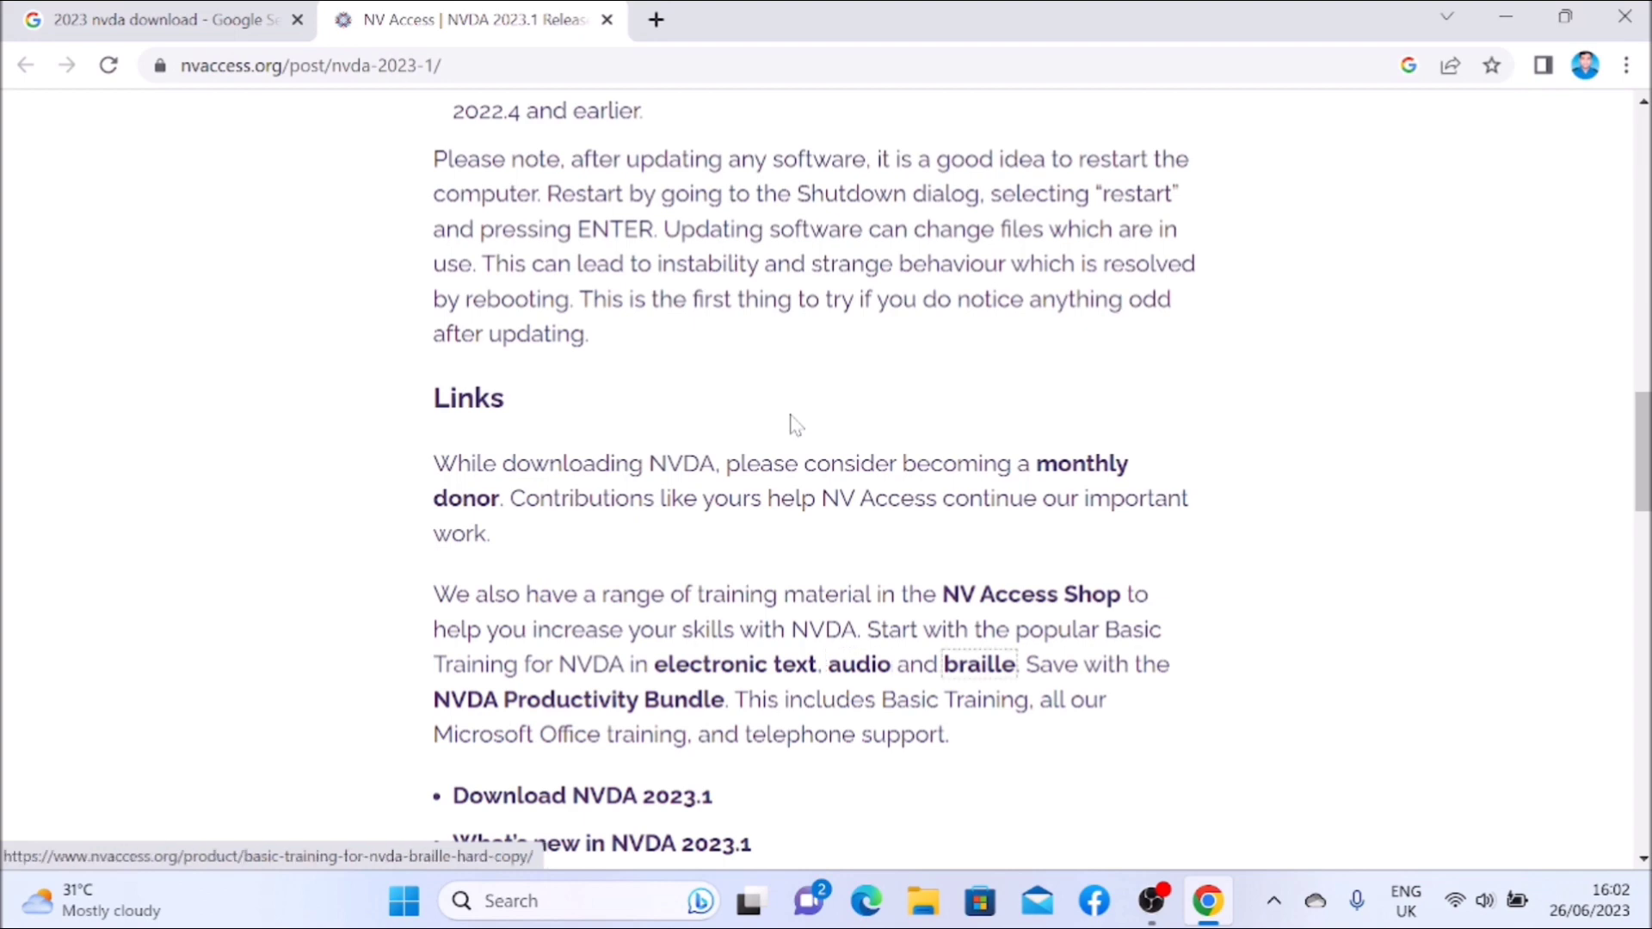
pyautogui.press('Tab')
pyautogui.press('Tab')
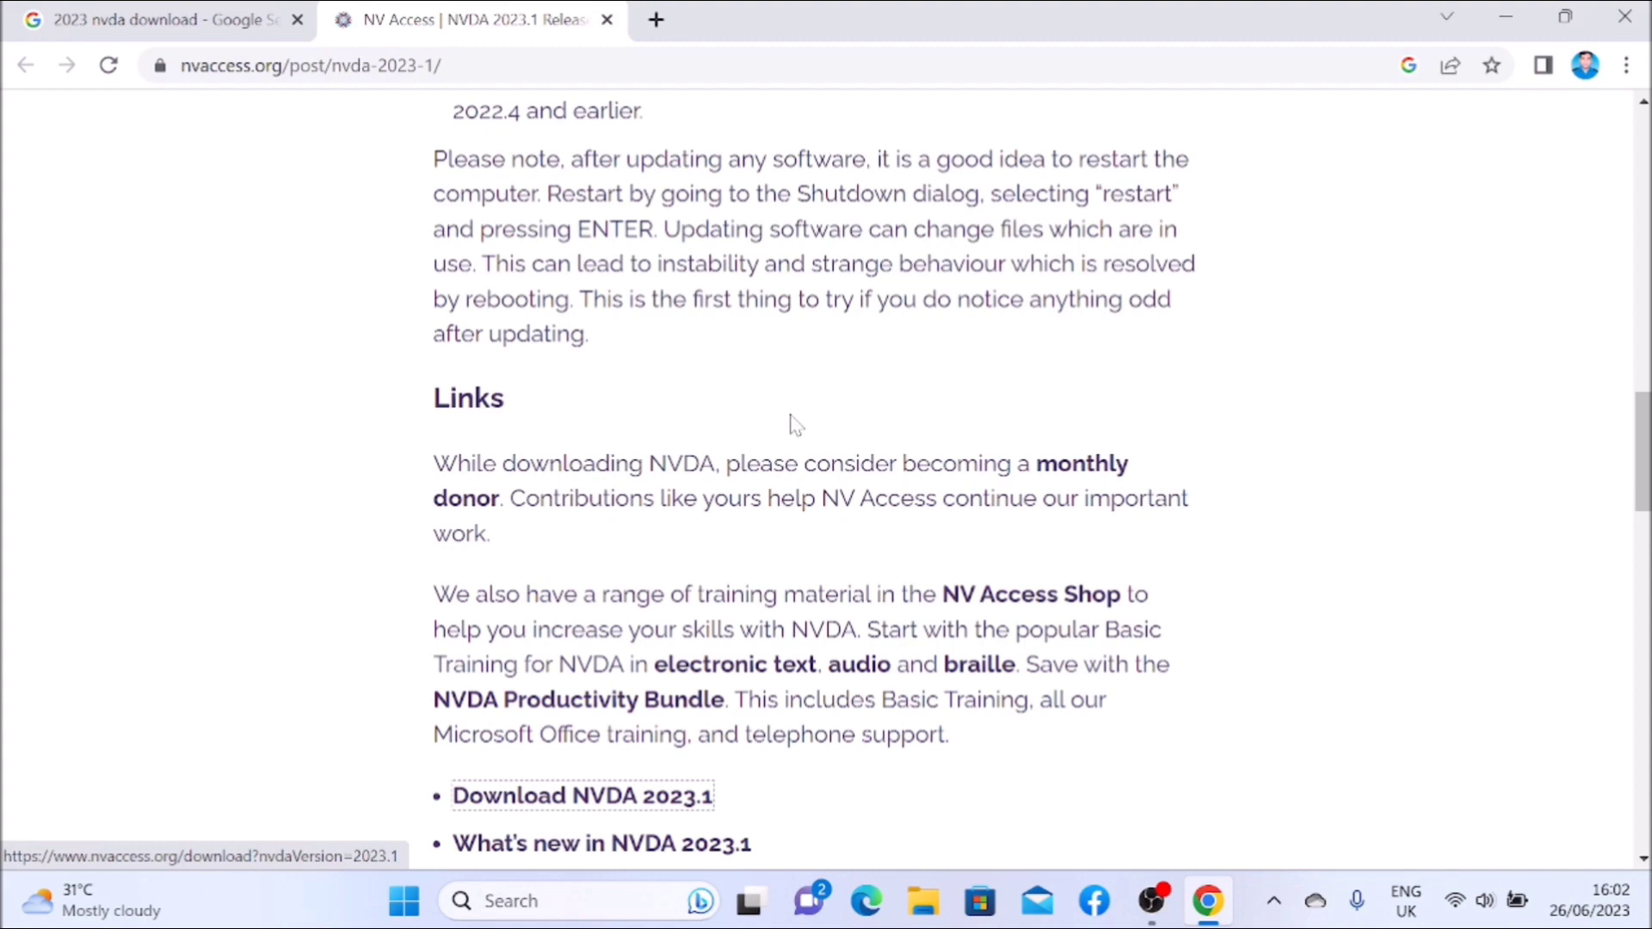
pyautogui.press('Return')
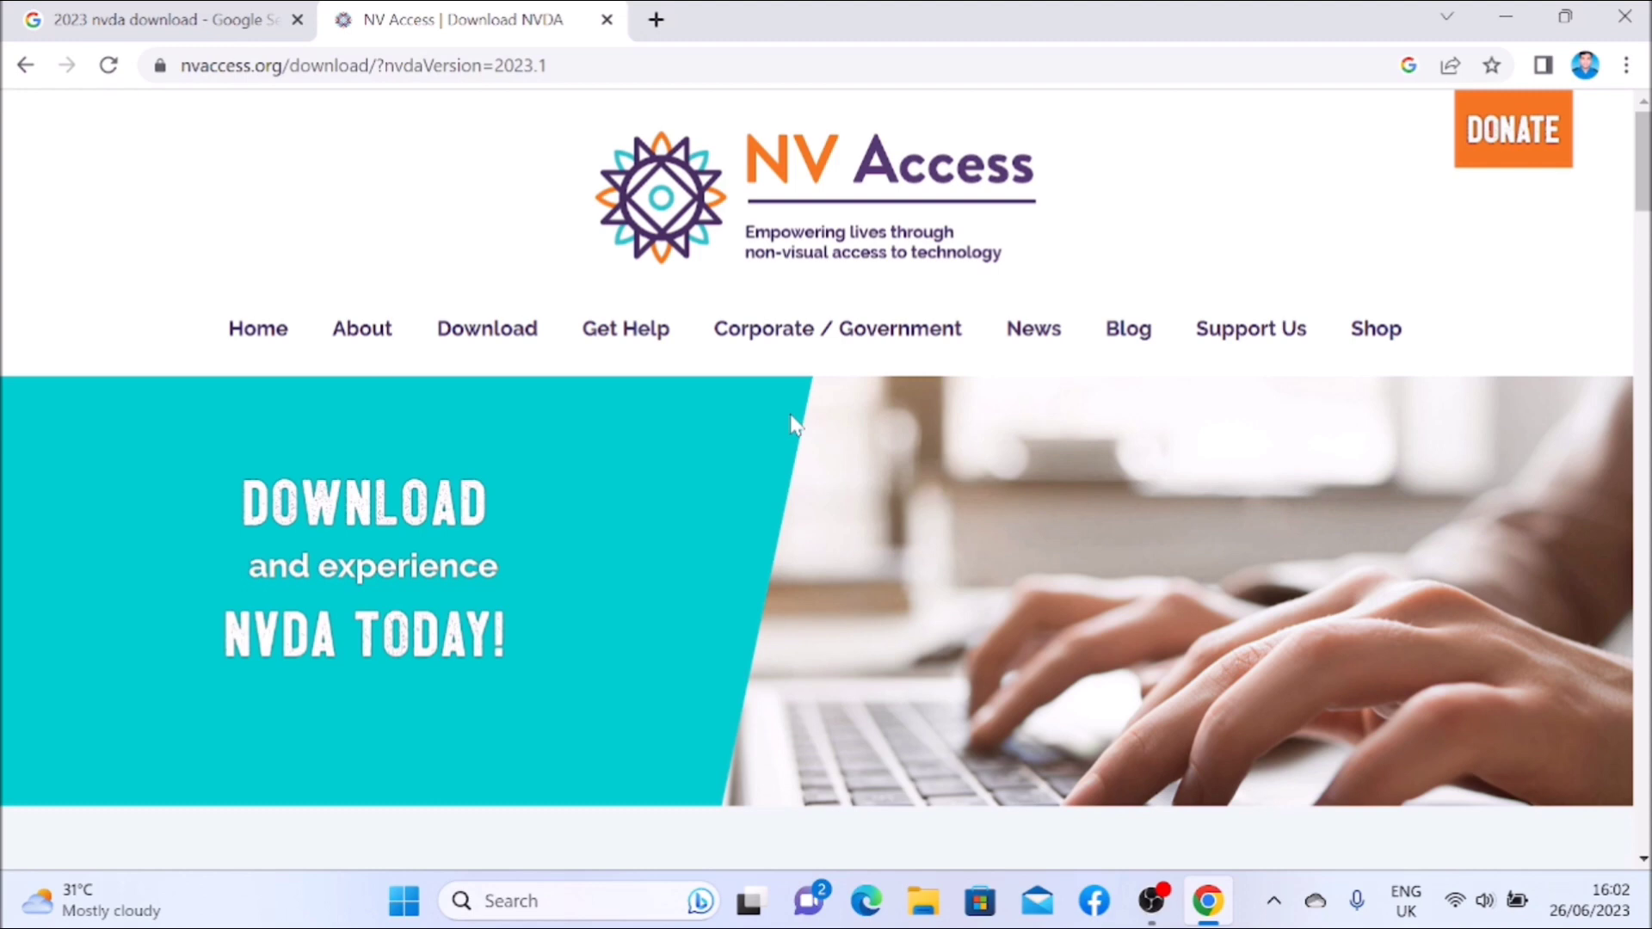
# Tab through the Download NVDA page's site links from Home through Blog to Shop
pyautogui.press('Tab')
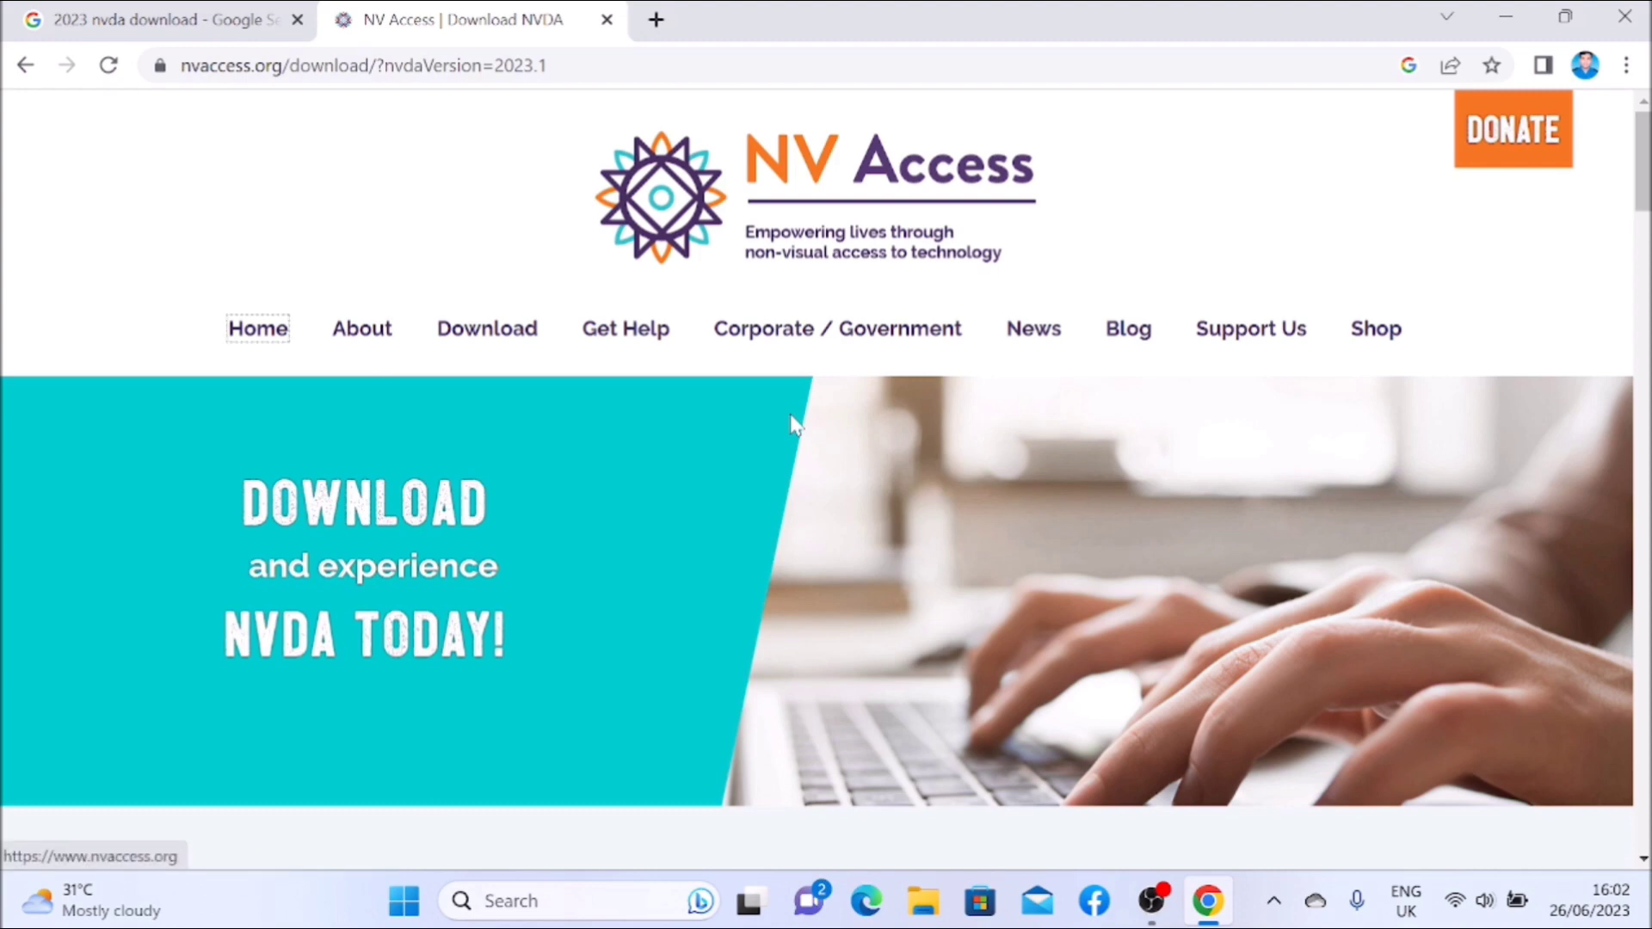
pyautogui.press('Tab')
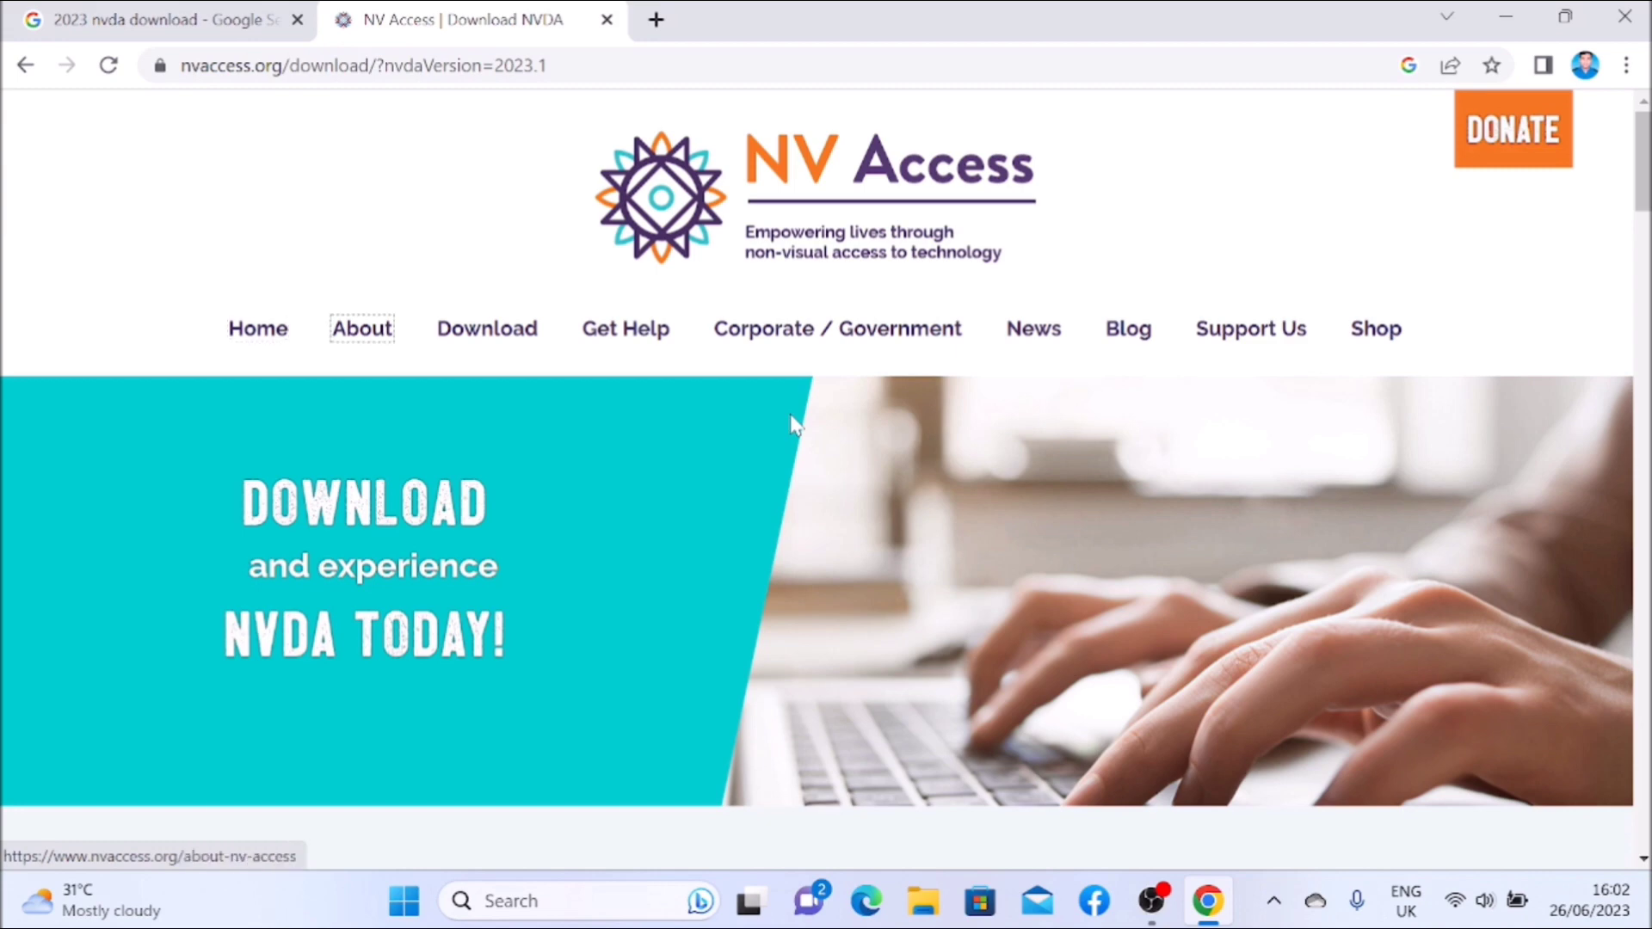
pyautogui.press('Tab')
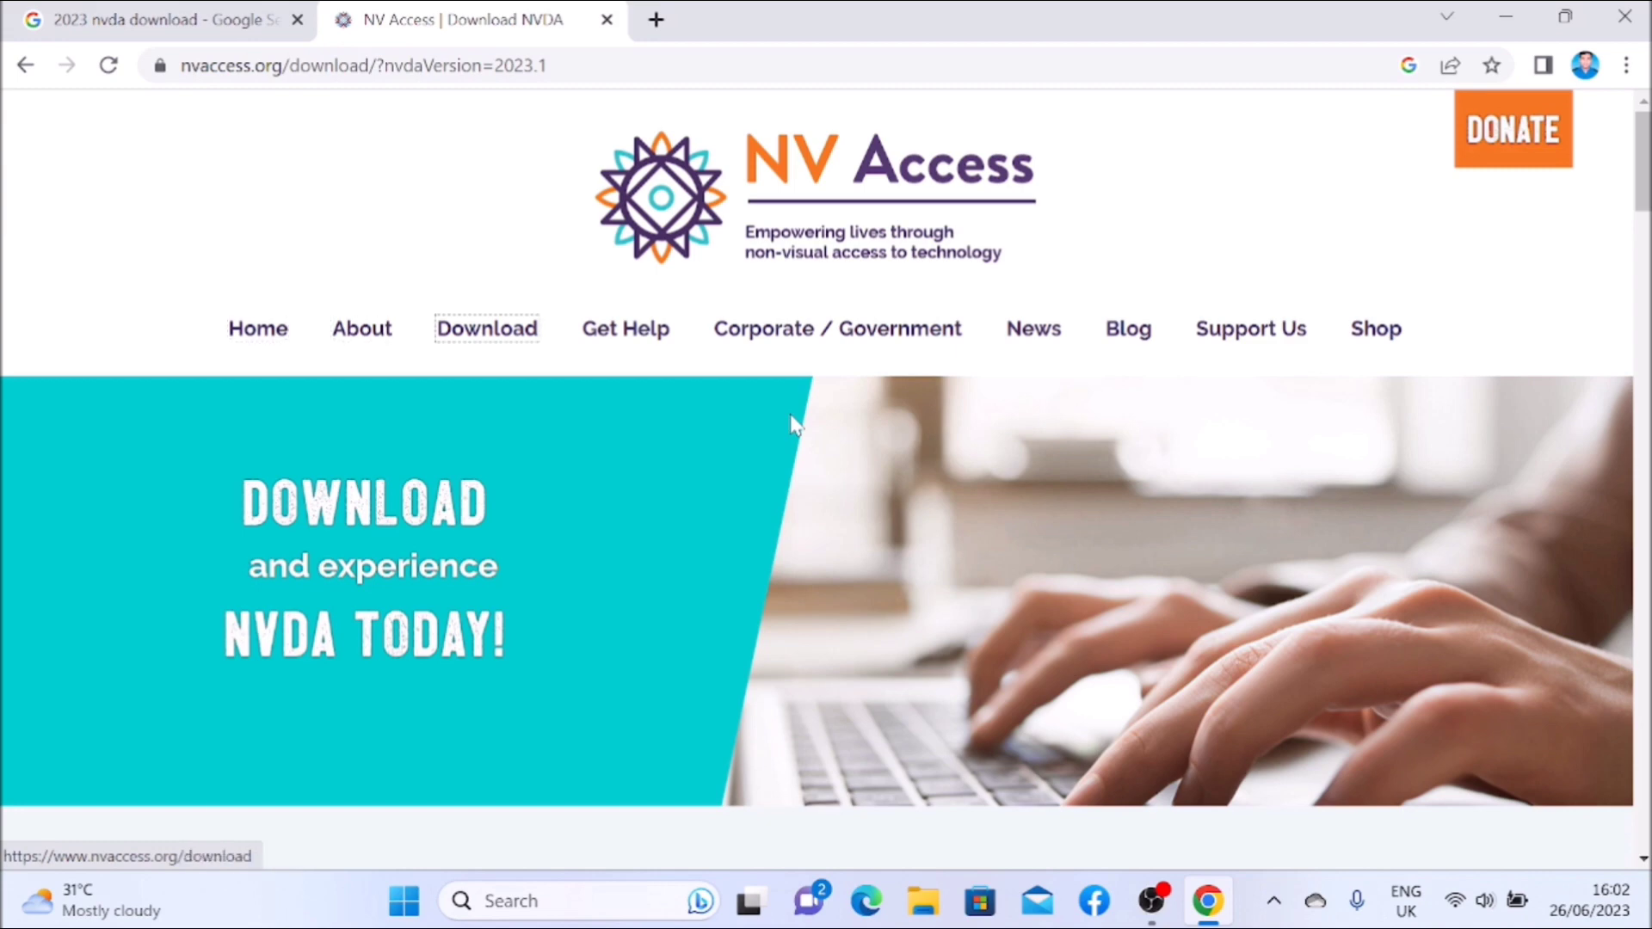
pyautogui.press('Tab')
pyautogui.press('Tab')
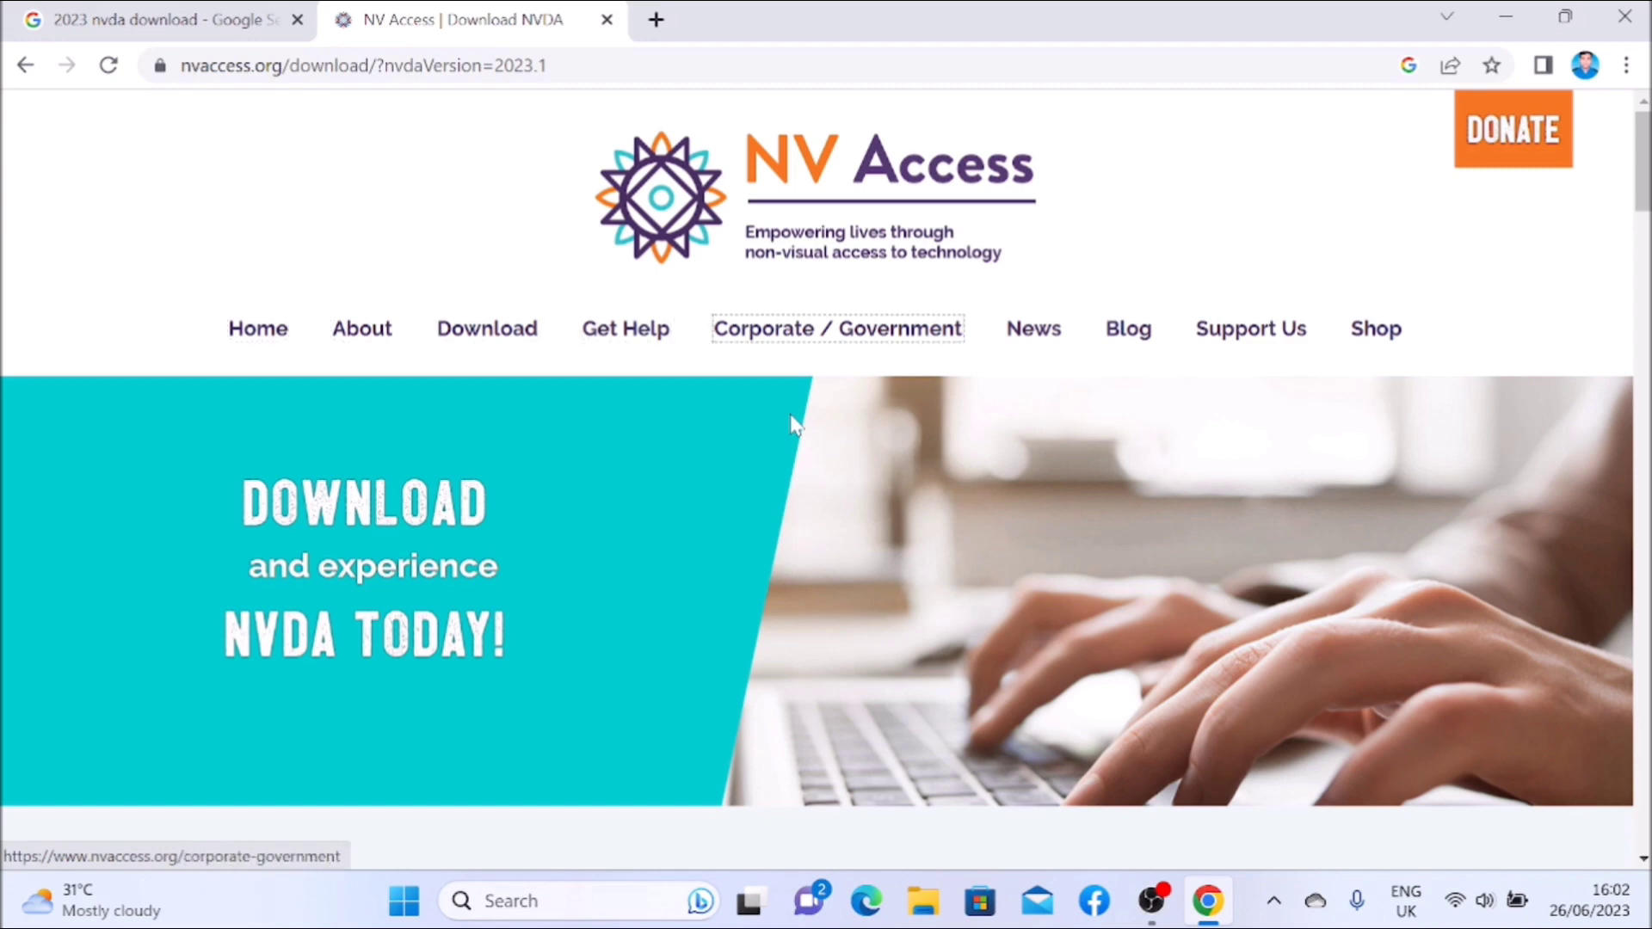
pyautogui.press('Tab')
pyautogui.press('Tab')
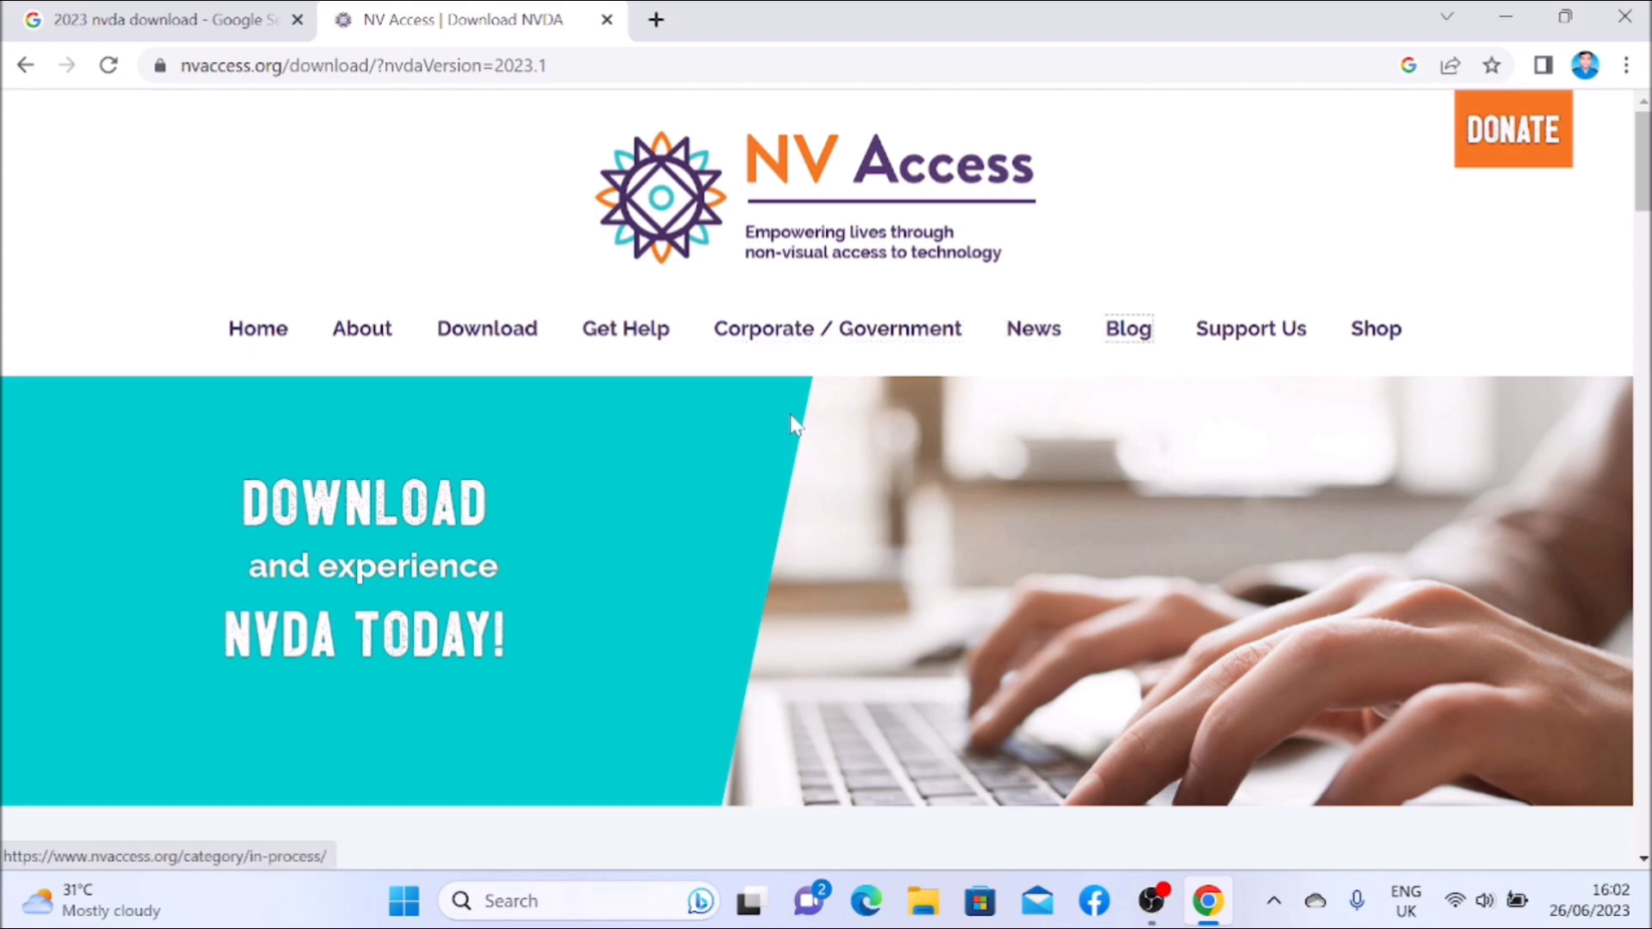
pyautogui.press('Tab')
pyautogui.press('Tab')
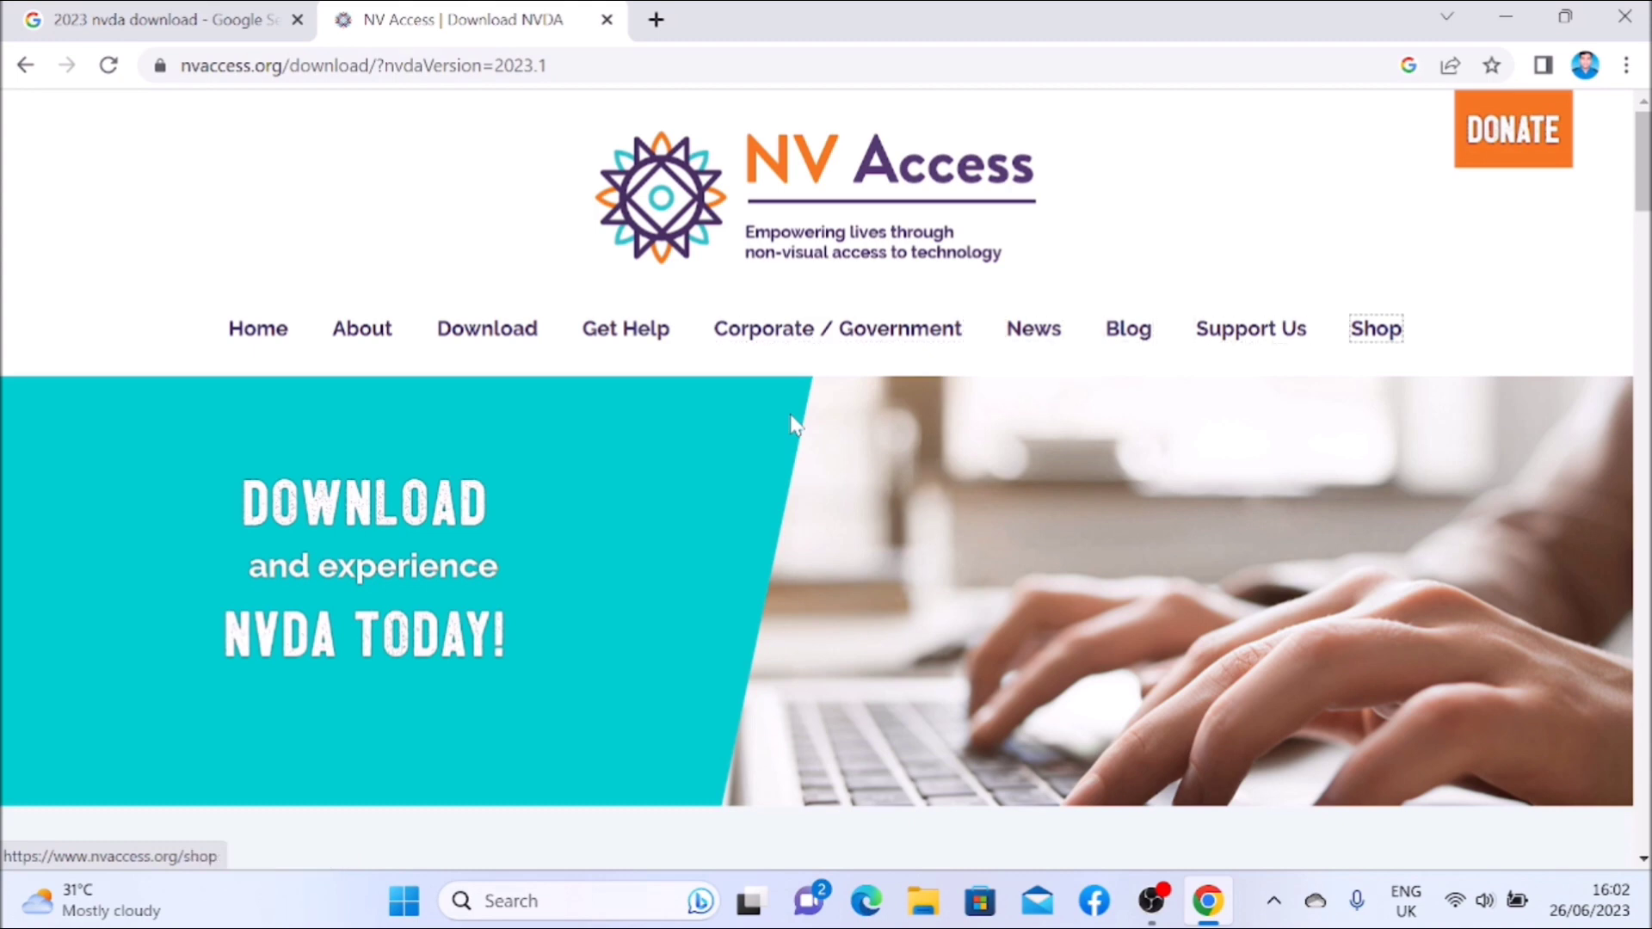
pyautogui.press('Tab')
pyautogui.press('Tab')
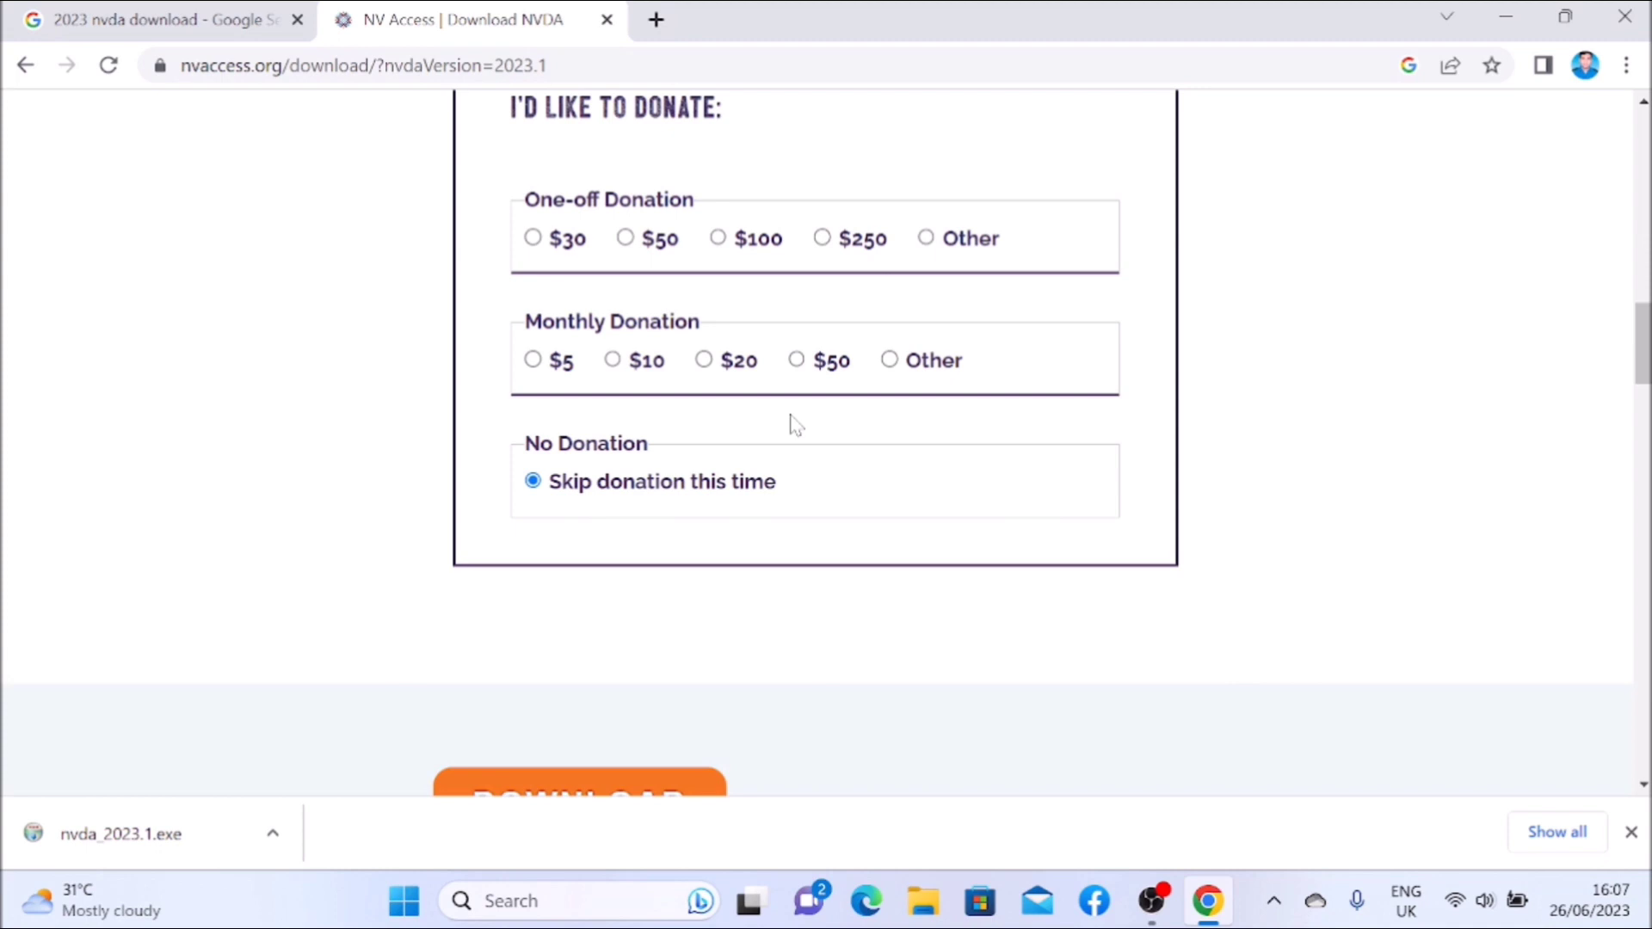
# Open Downloads from the Chrome menu to show the finished nvda_2023.1.exe installer
pyautogui.hotkey('alt', 'f')
pyautogui.press('Down')
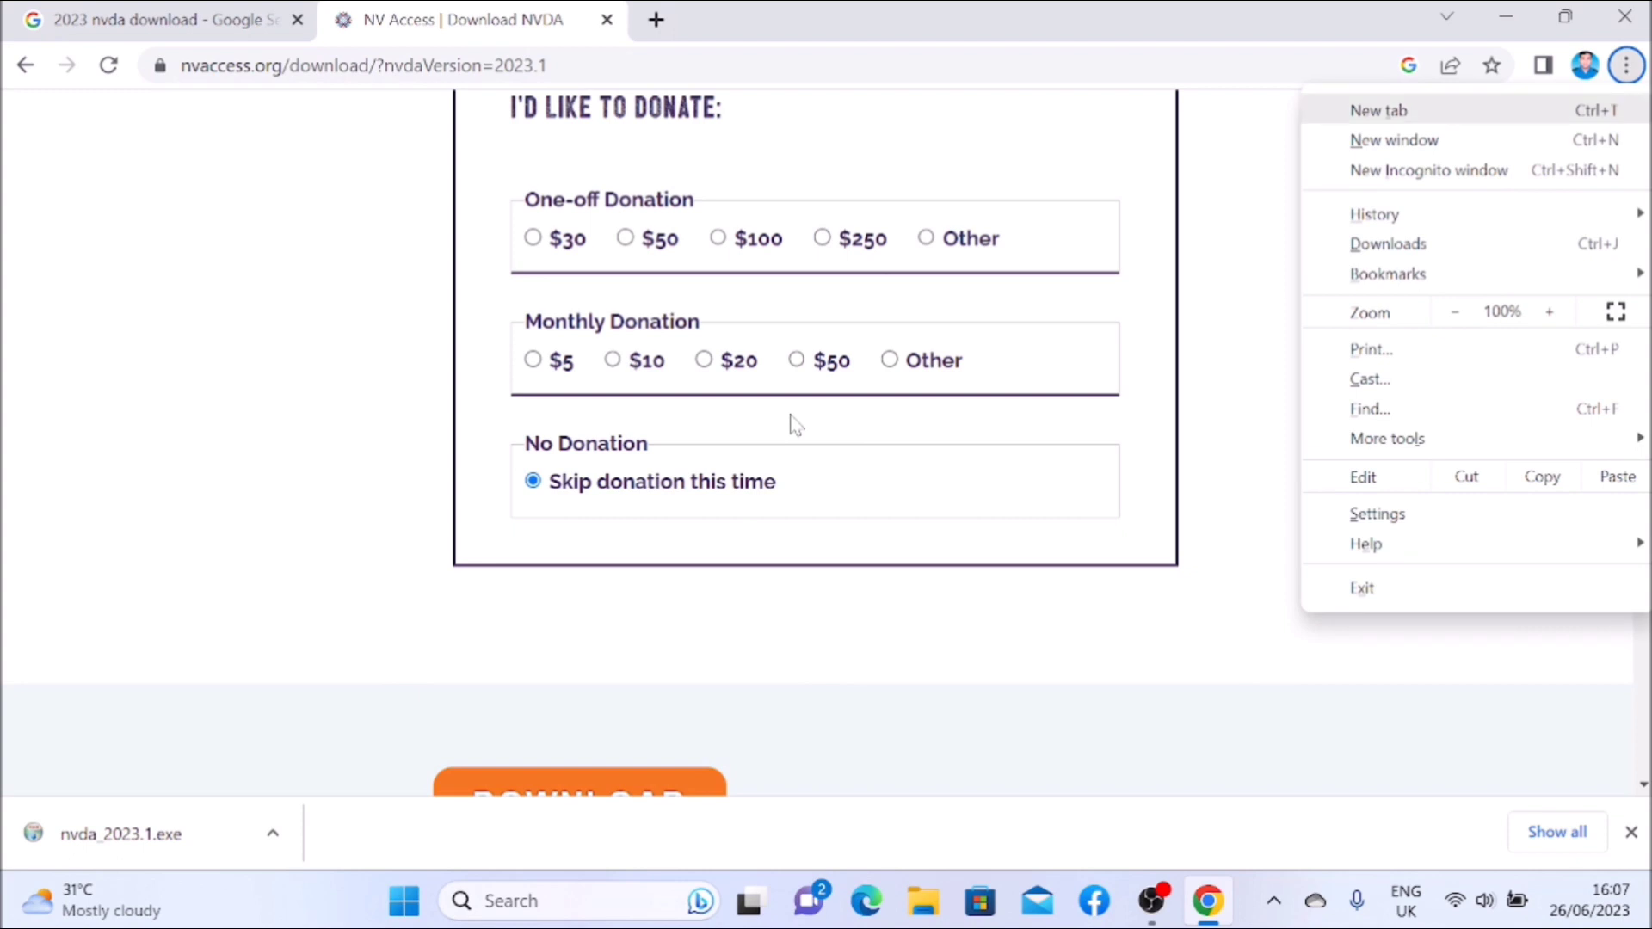
pyautogui.press('Down')
pyautogui.press('Down')
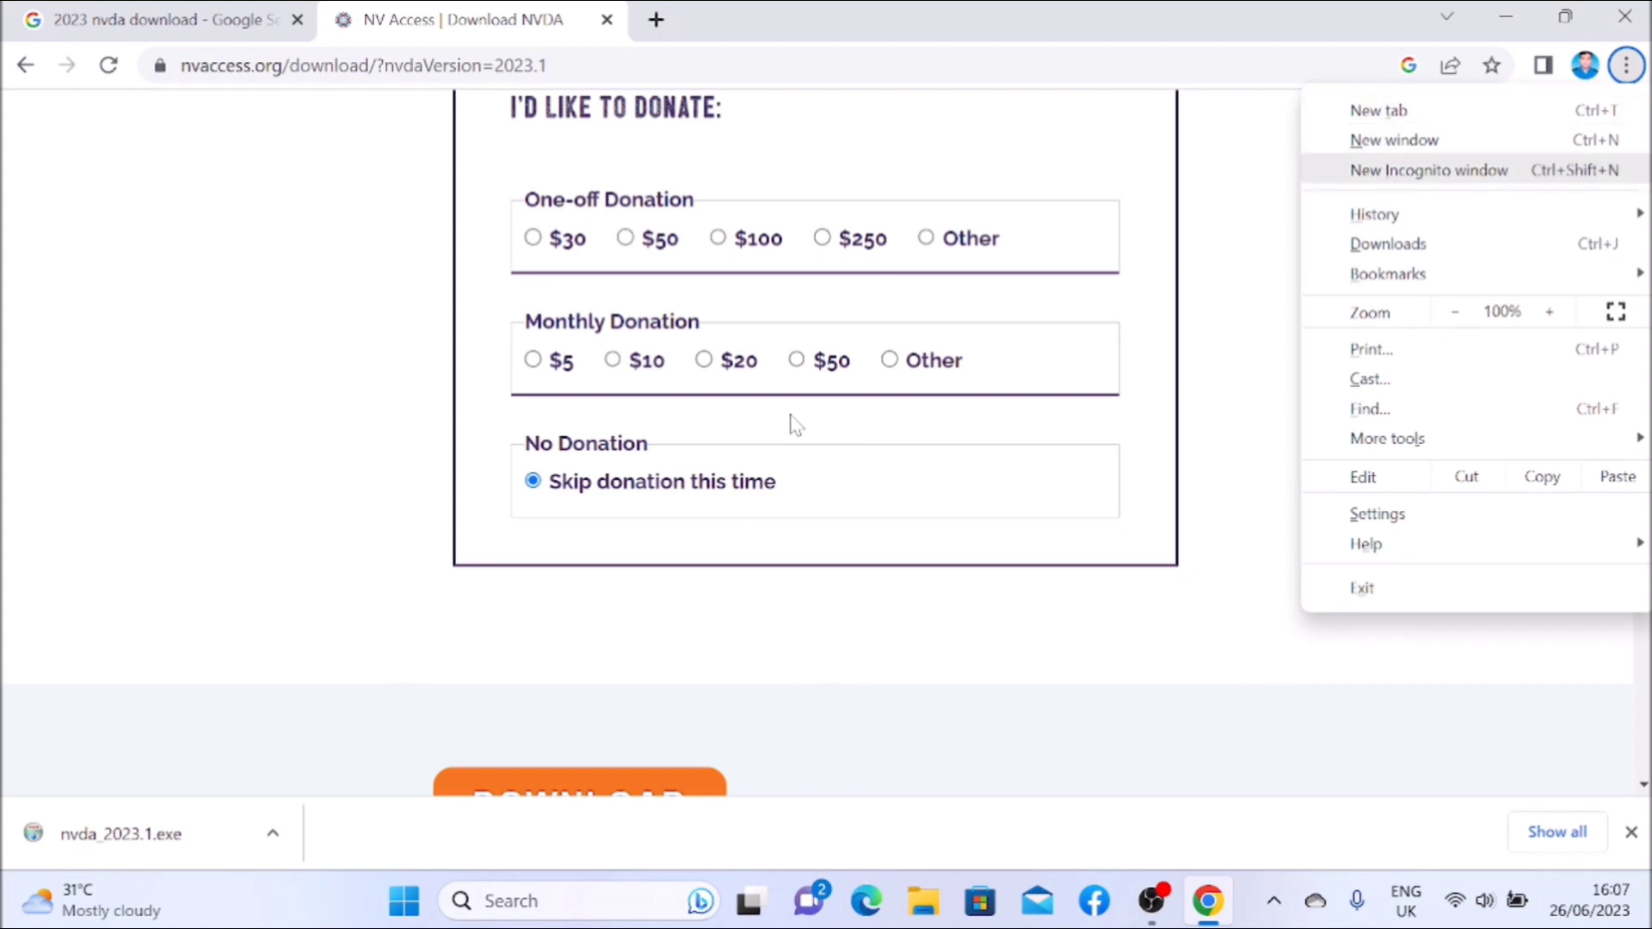
pyautogui.press('Down')
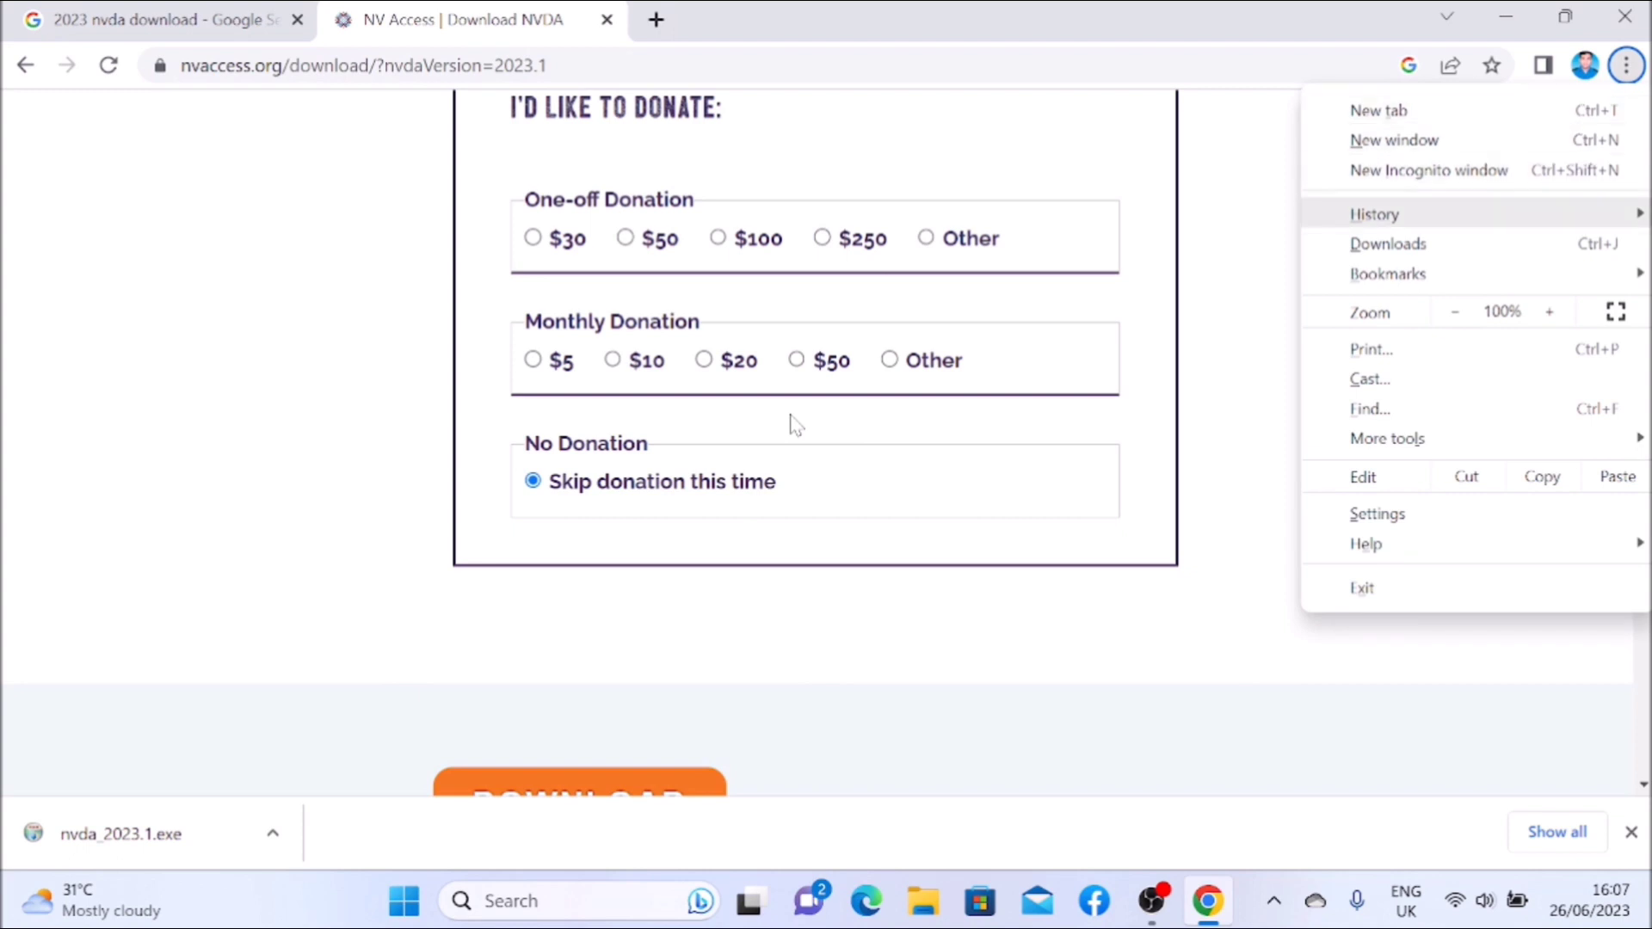
pyautogui.press('Down')
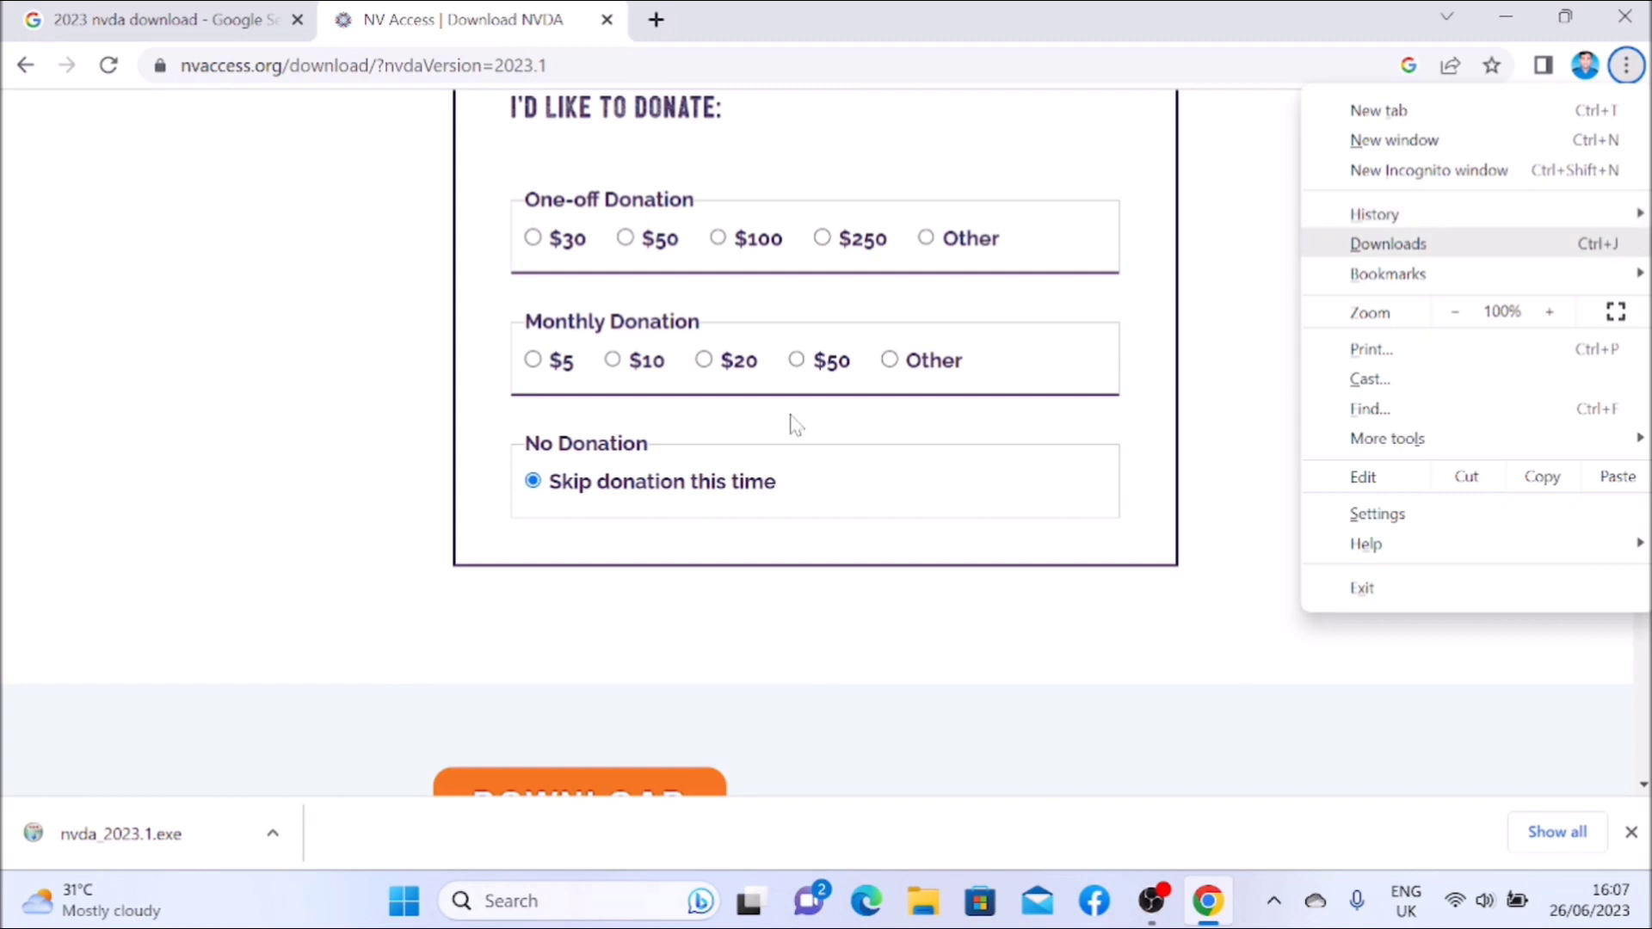
pyautogui.press('Return')
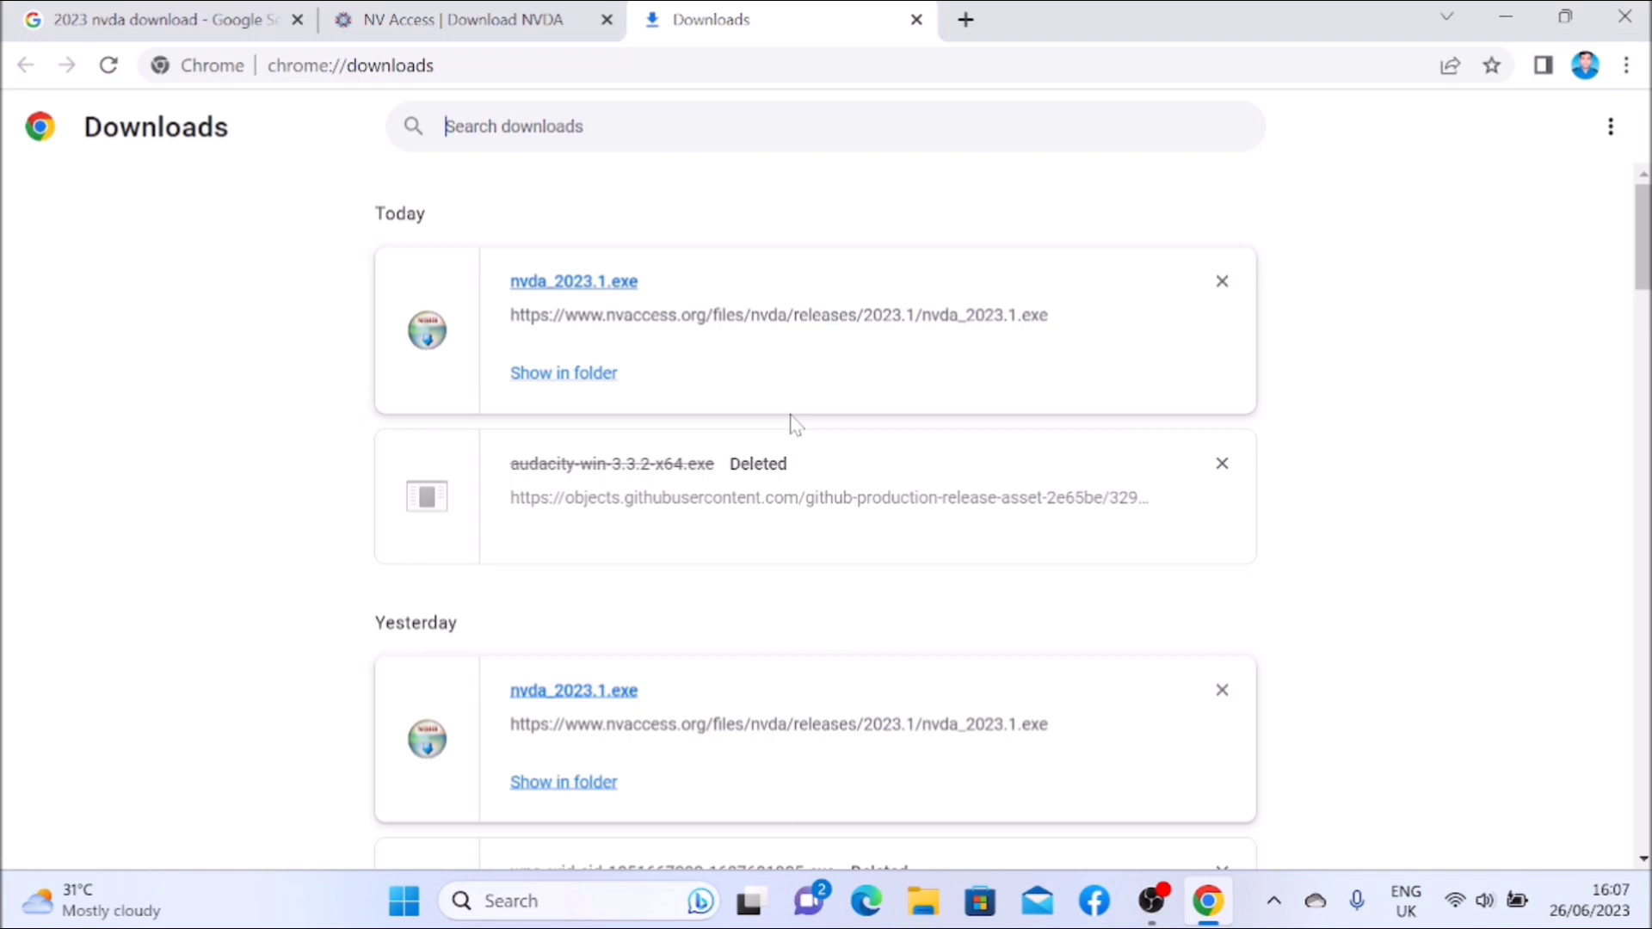
# Move focus off the download search and close the Chrome window with Alt+F4
pyautogui.press('Tab')
pyautogui.hotkey('alt', 'F4')
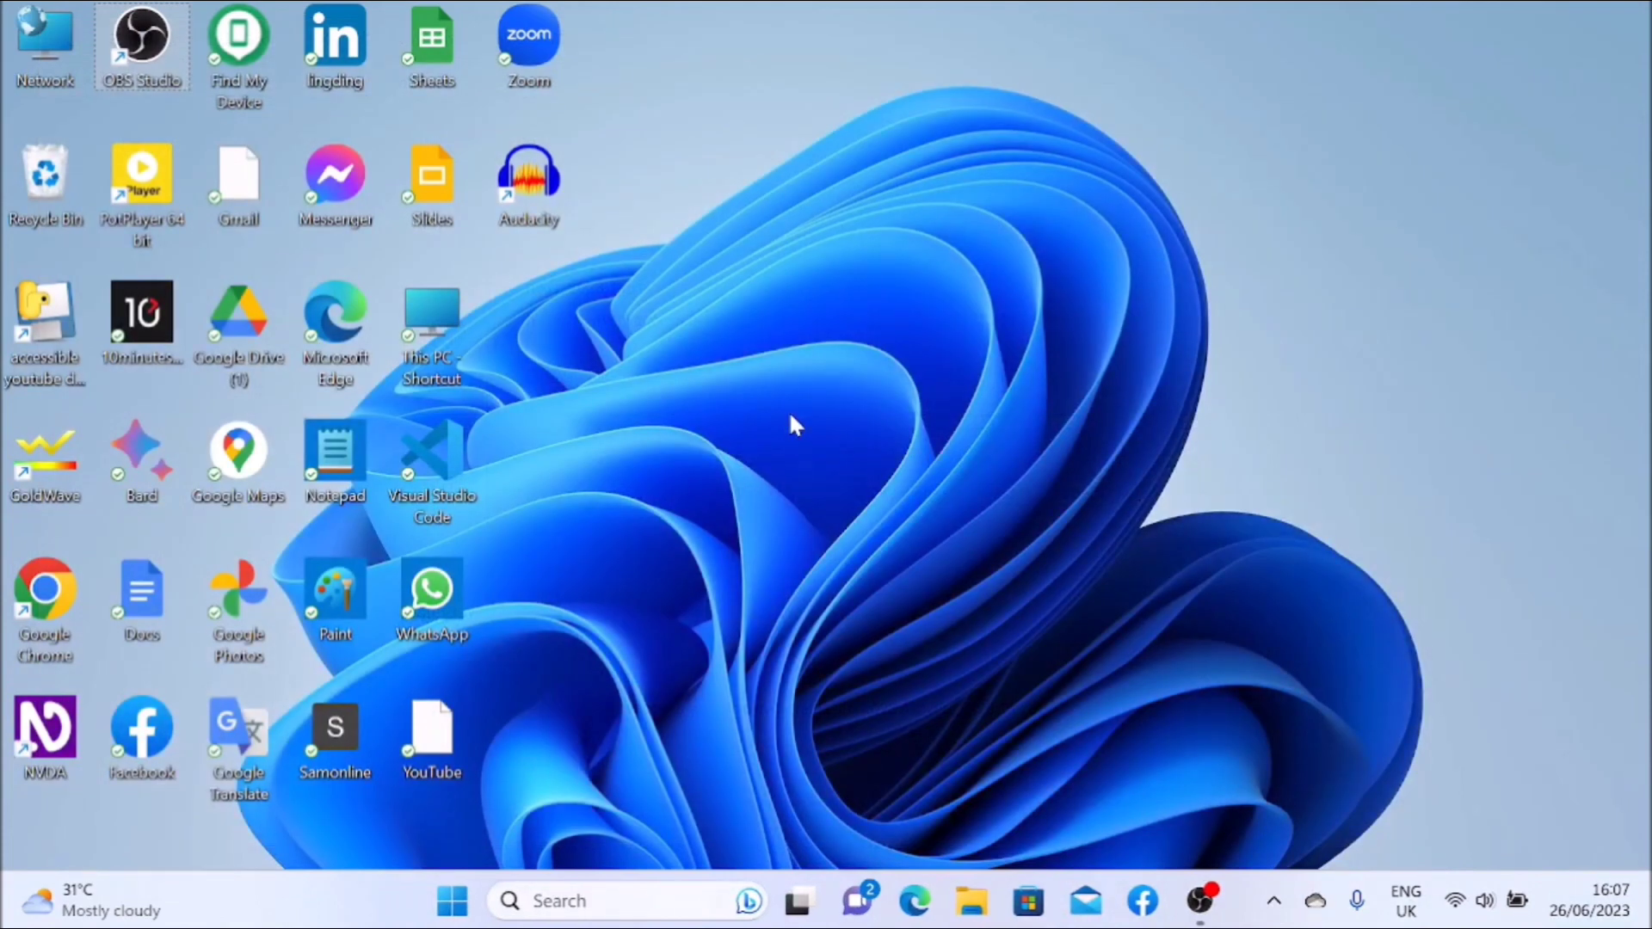
# Open This PC from the desktop, go up to Desktop, and open the Downloads folder
pyautogui.press('t')
pyautogui.press('Return')
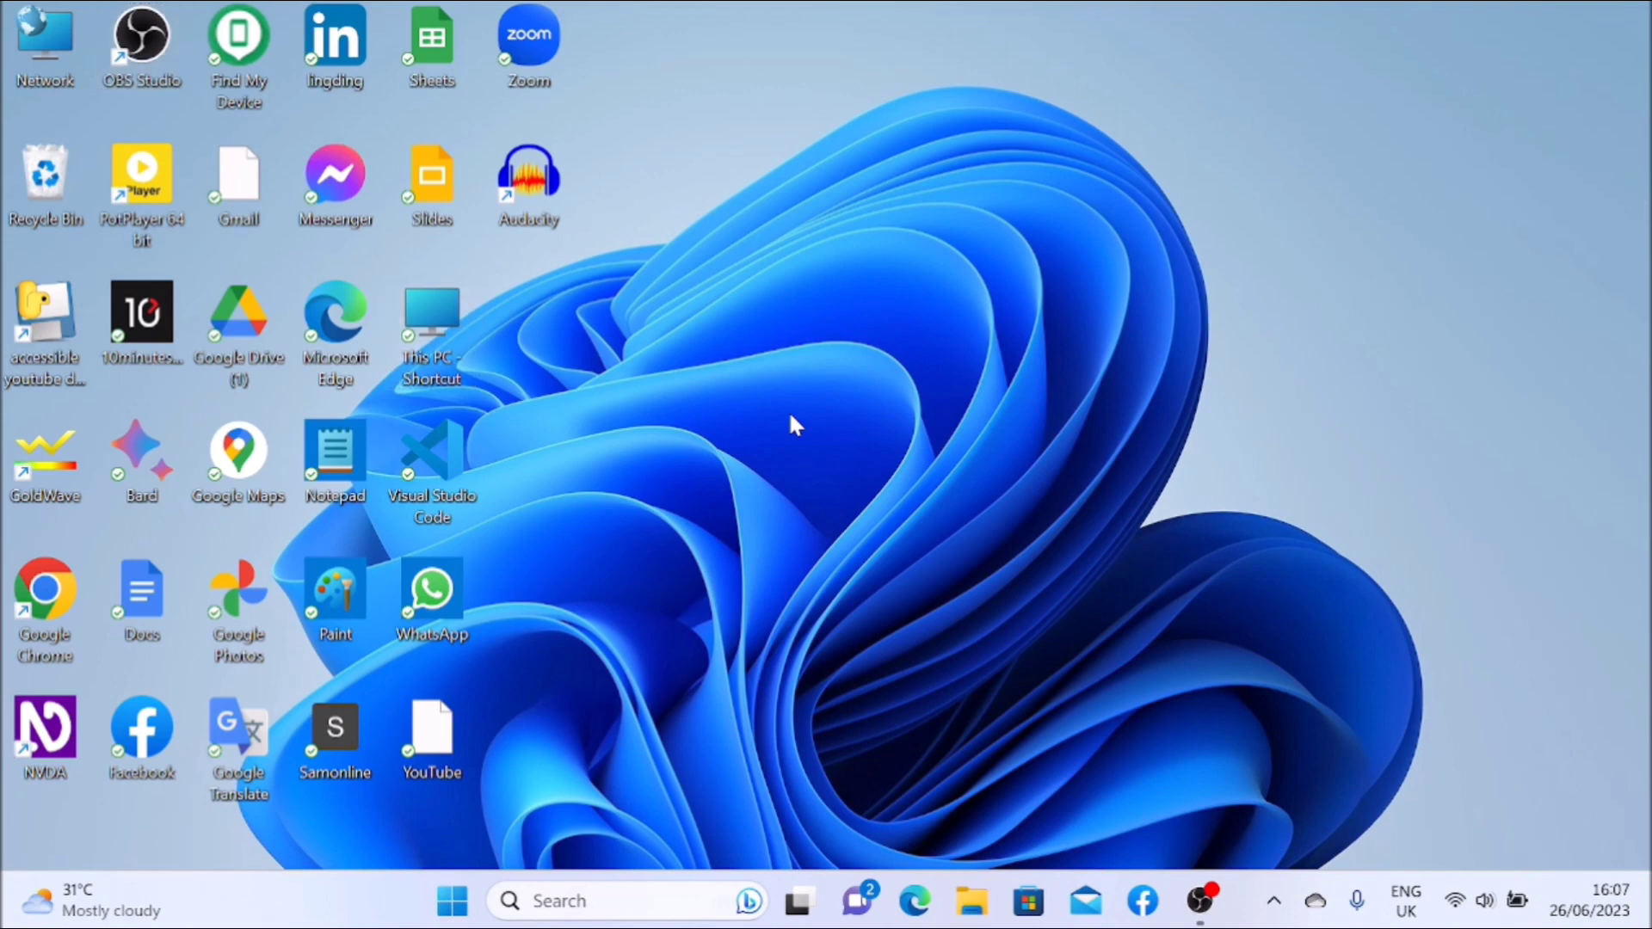
pyautogui.hotkey('alt', 'Up')
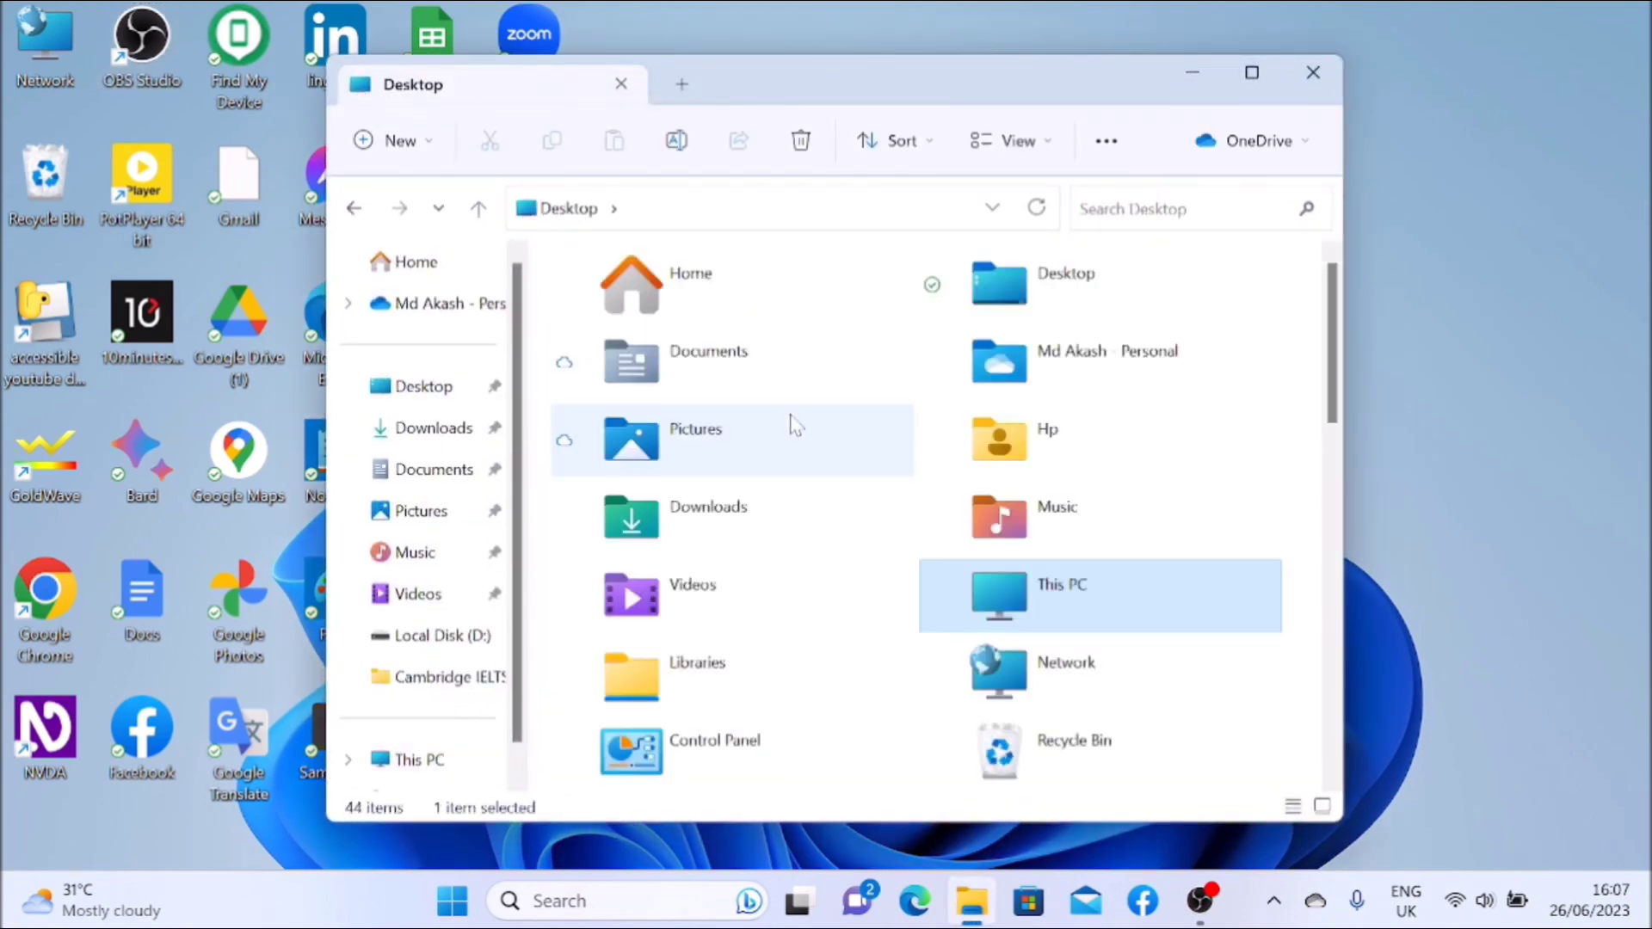
pyautogui.press('d')
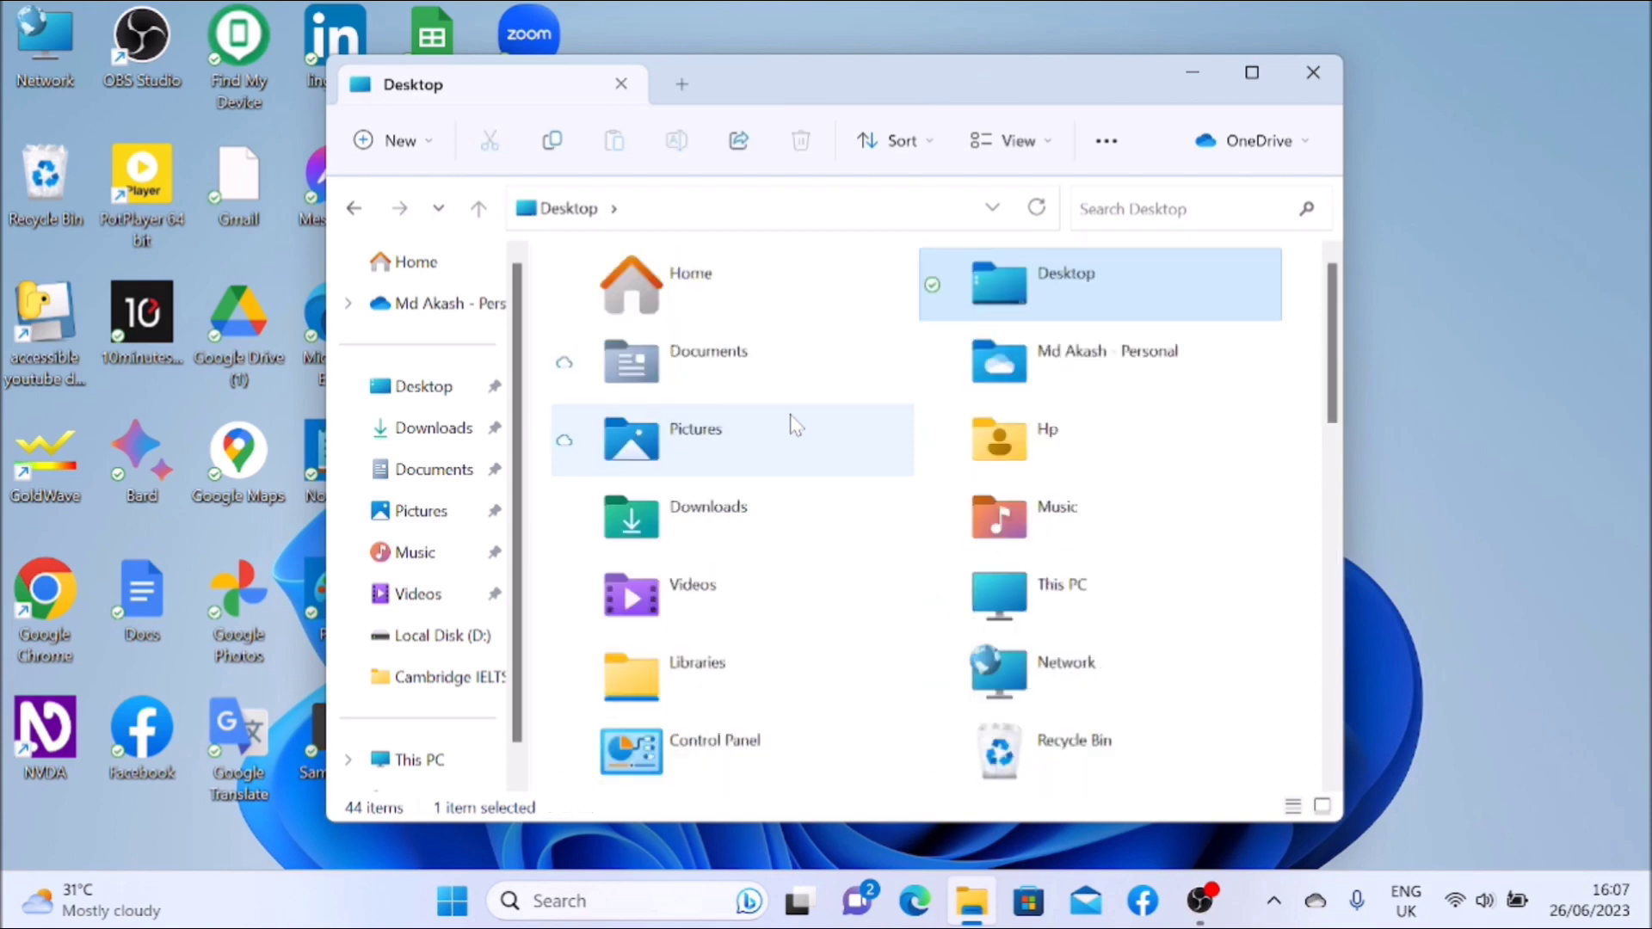
pyautogui.press('d')
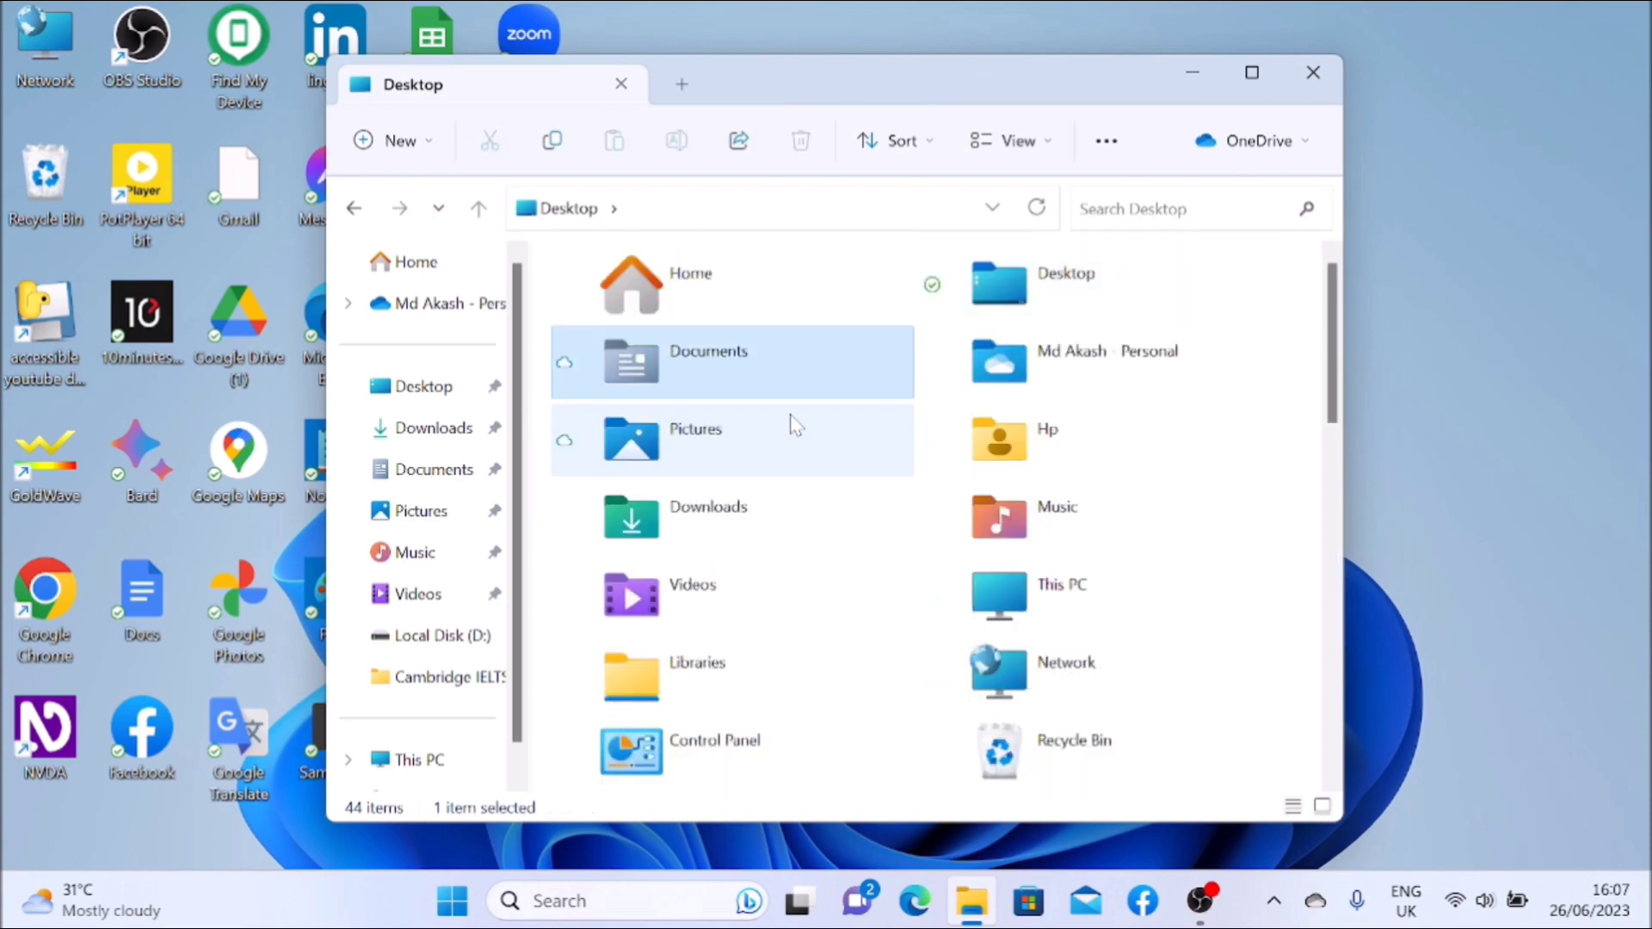
pyautogui.press('d')
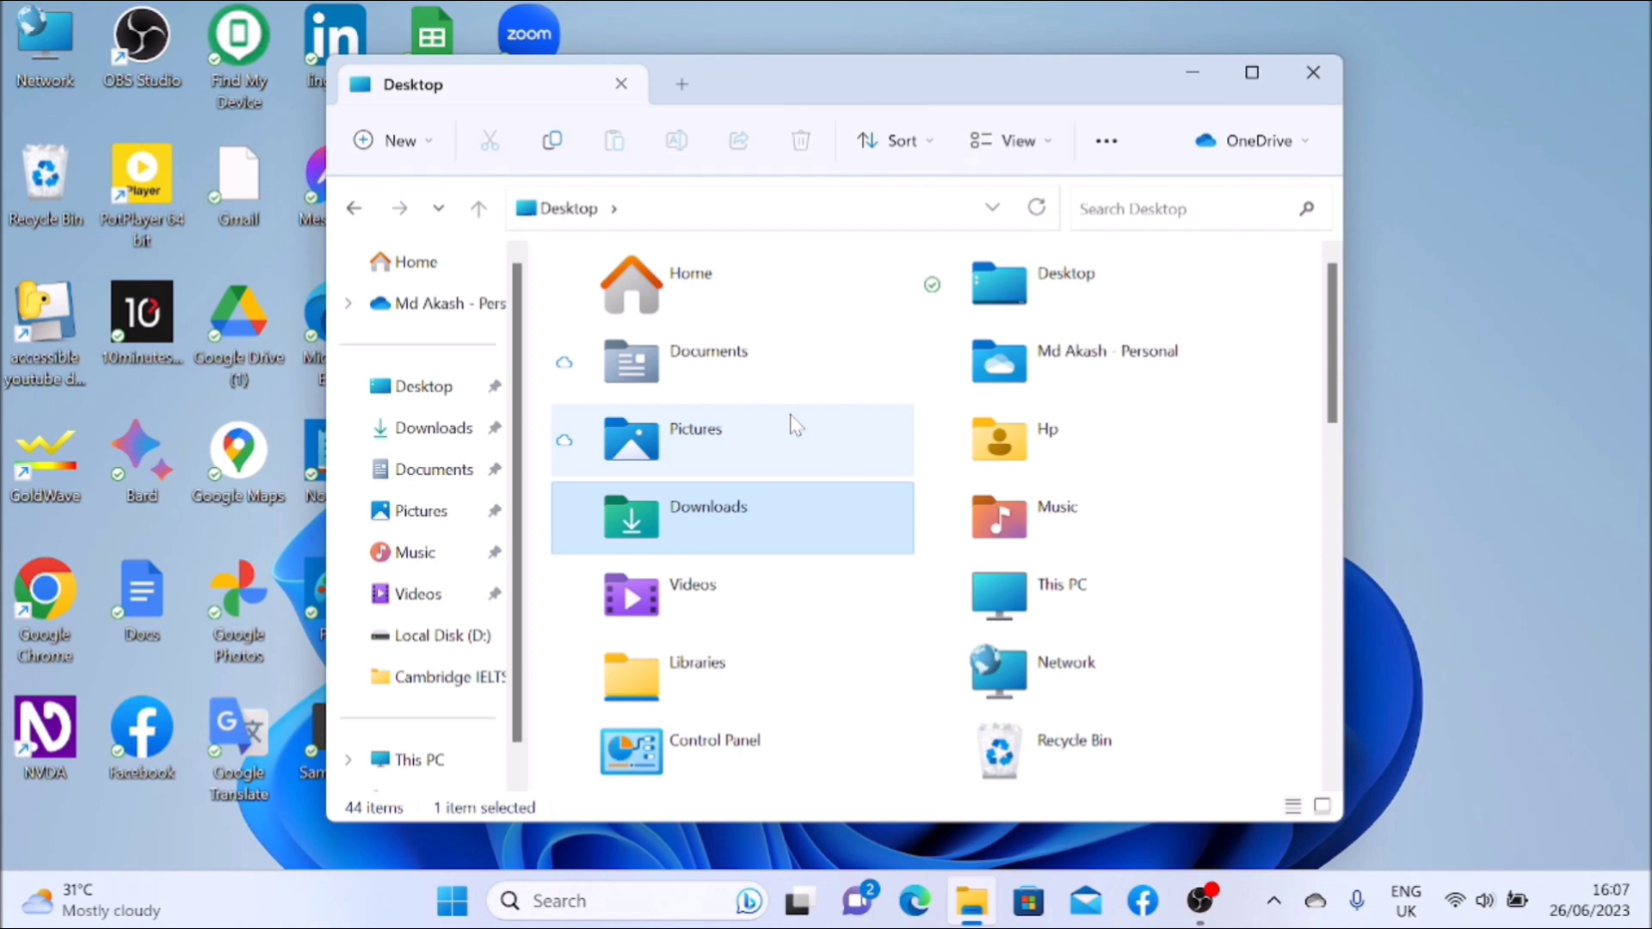
pyautogui.press('Return')
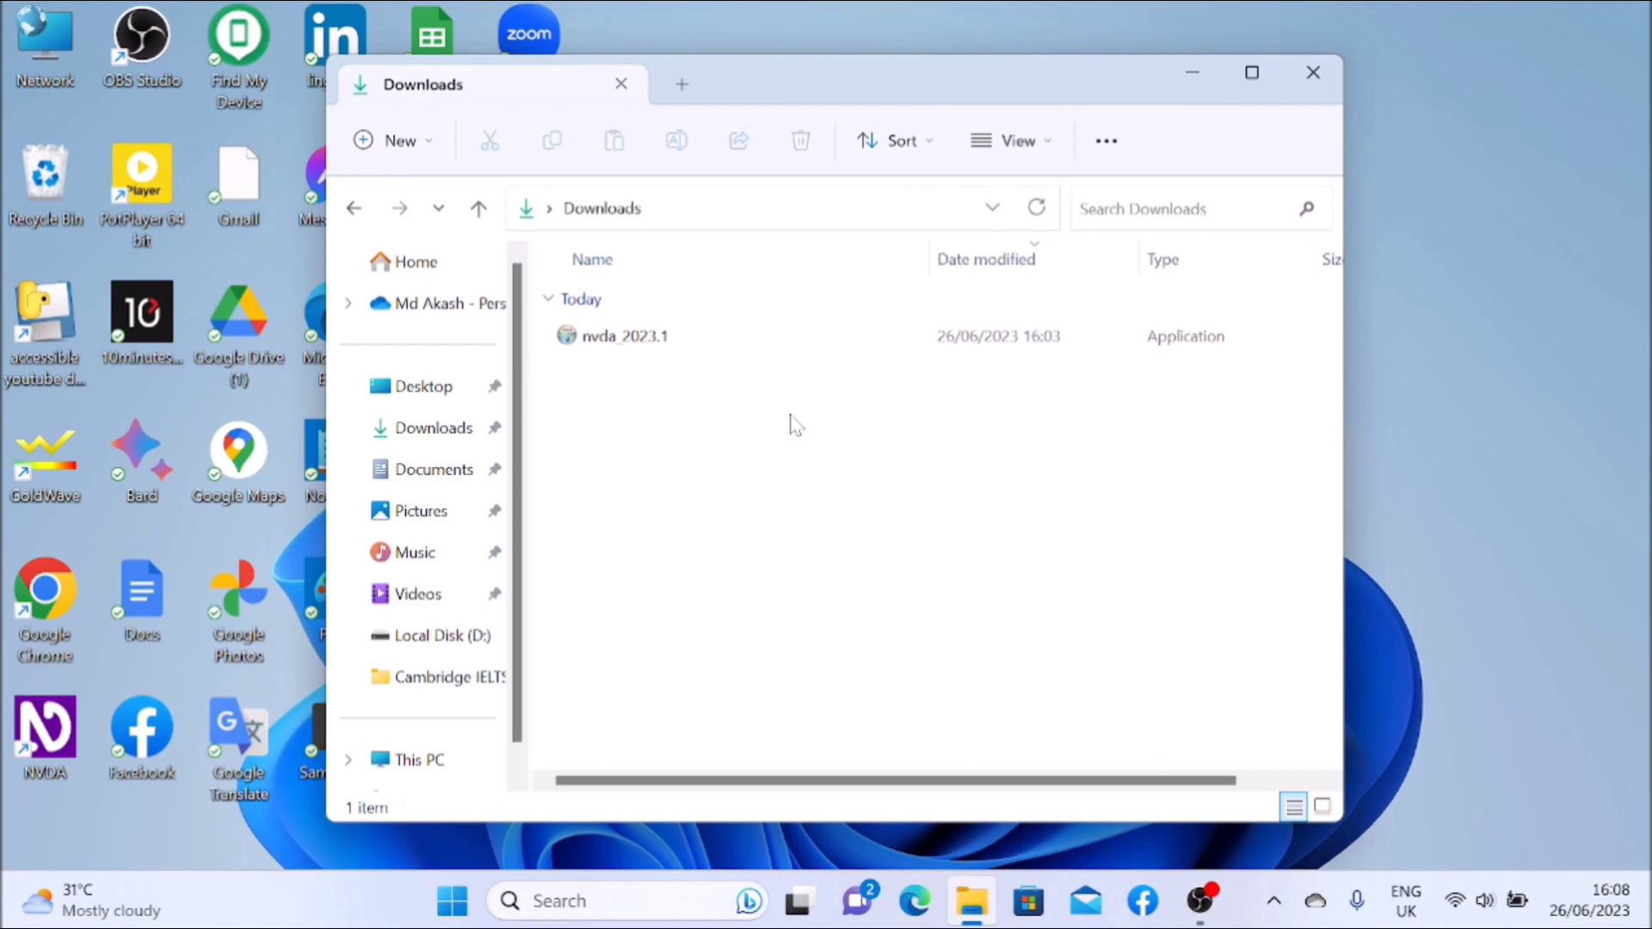
# Select nvda_2023.1 in Downloads and confirm it is the 29.8 MB application from today
pyautogui.press('Down')
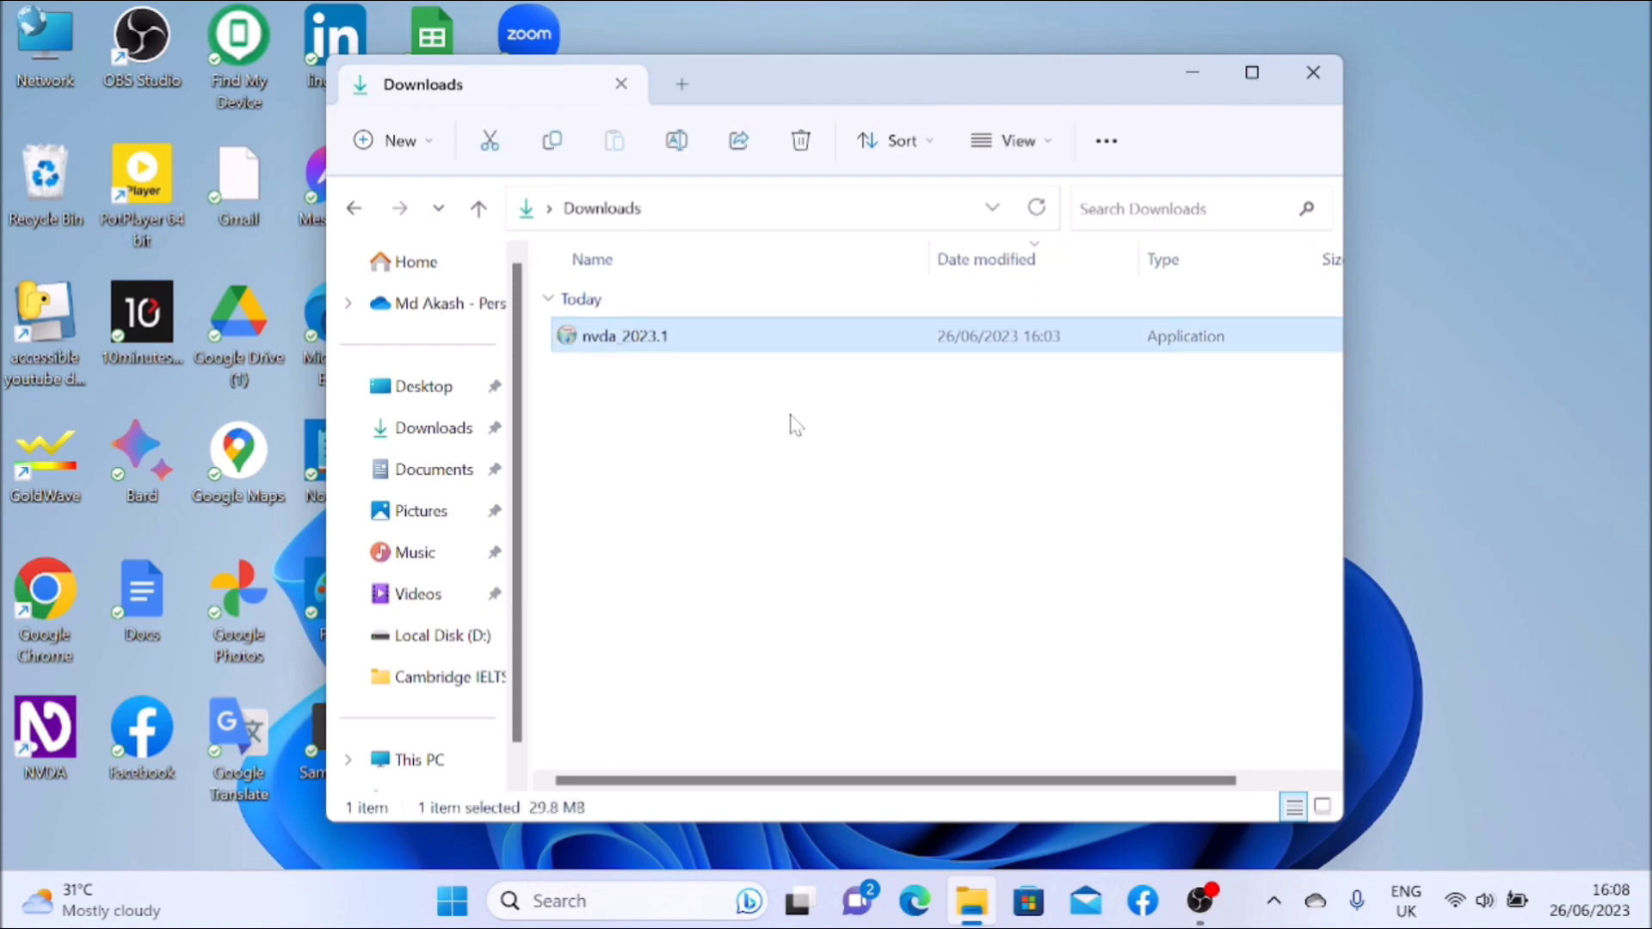
pyautogui.press('Right')
pyautogui.press('Left')
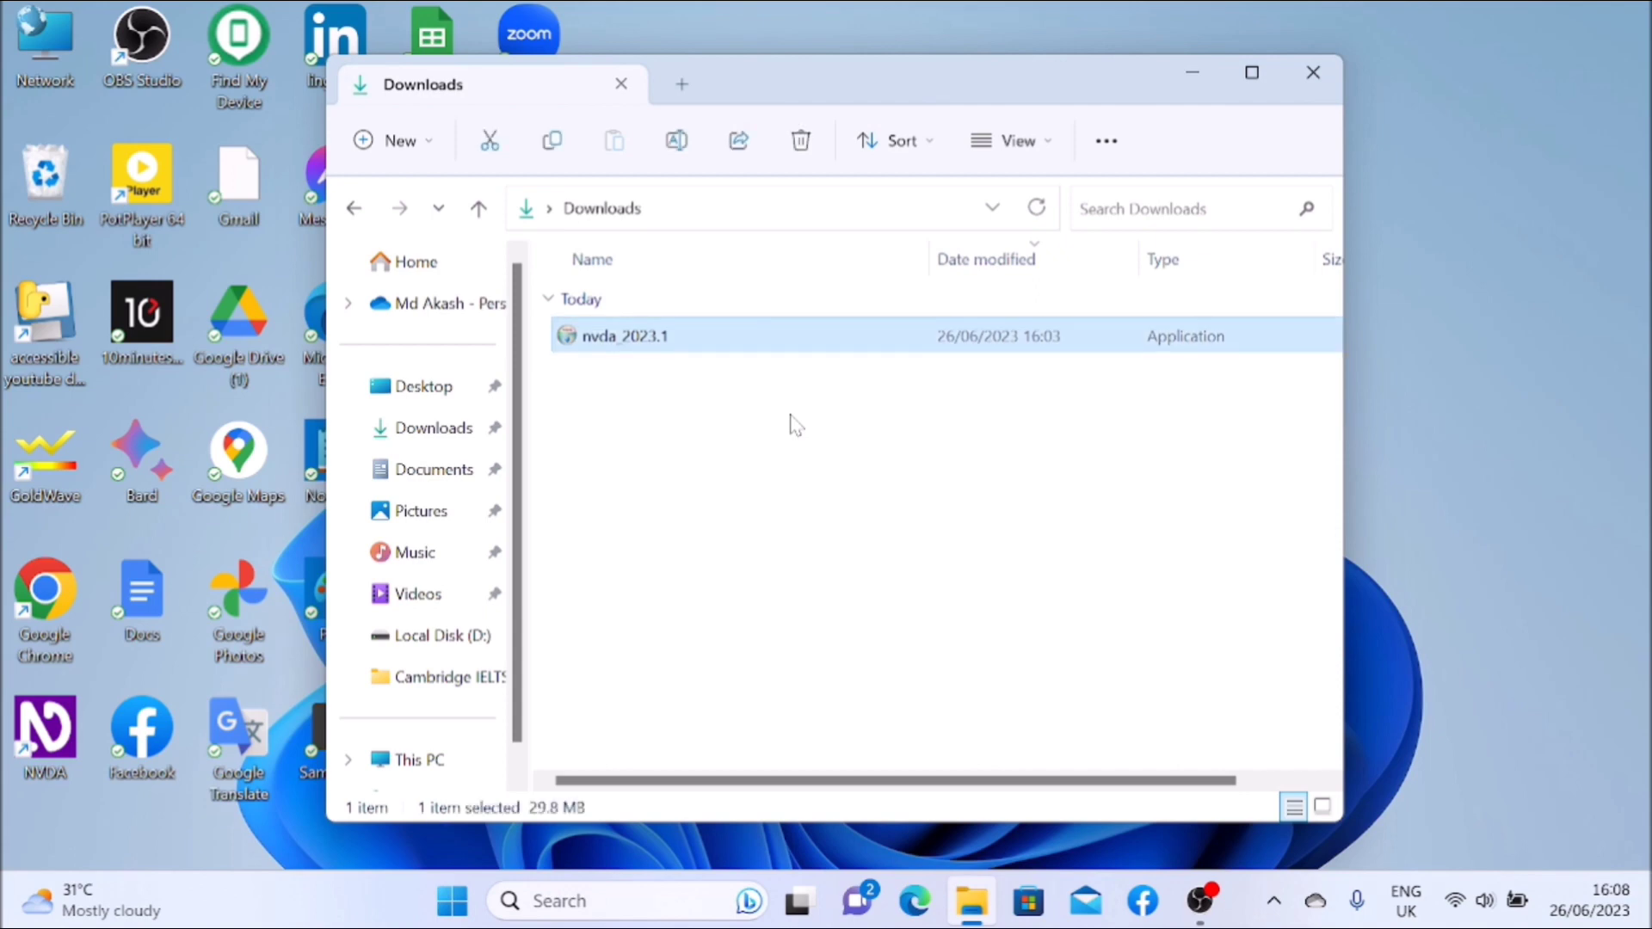